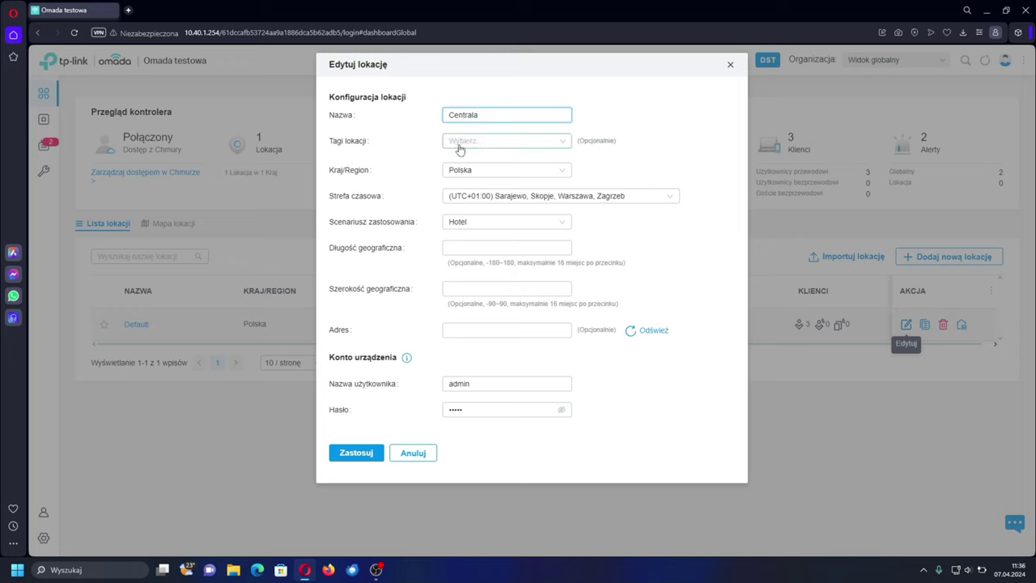
- Save the renamed Centrala location and dismiss the success notice
{"action": "left_click", "coordinate": [566, 142]}
{"action": "left_click", "coordinate": [576, 162]}
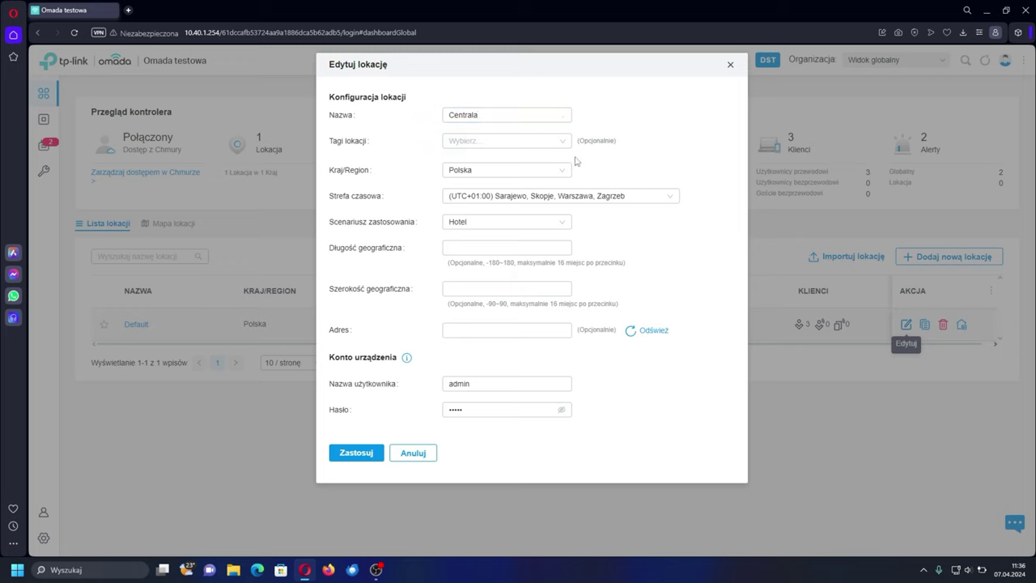
{"action": "left_click", "coordinate": [470, 291]}
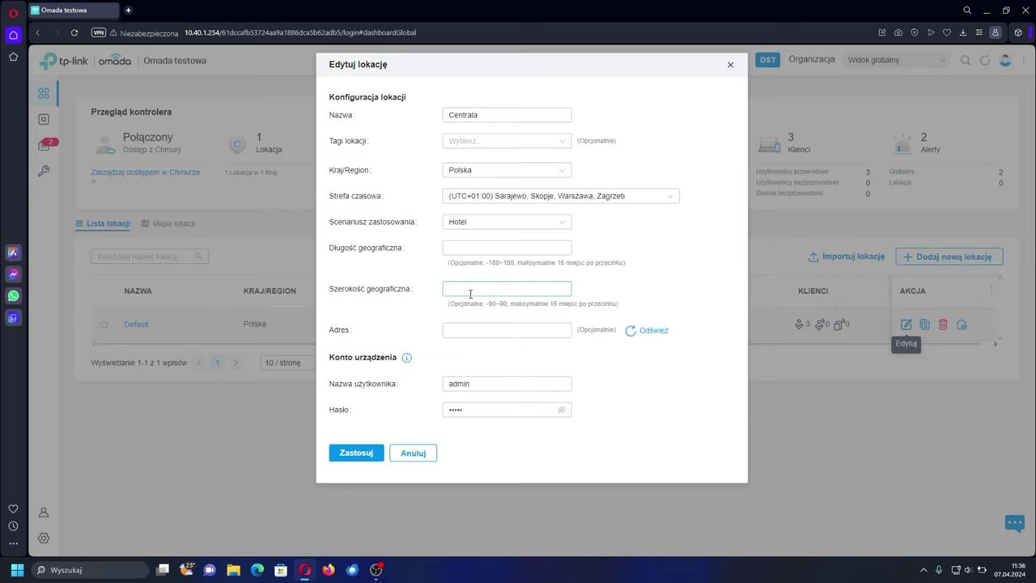
{"action": "left_click", "coordinate": [360, 453]}
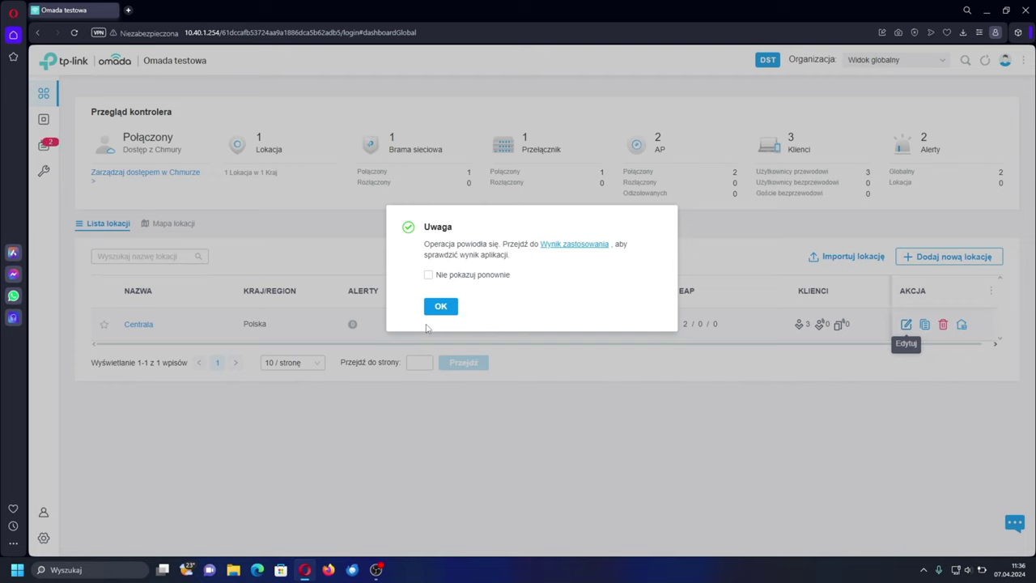
{"action": "left_click", "coordinate": [437, 315]}
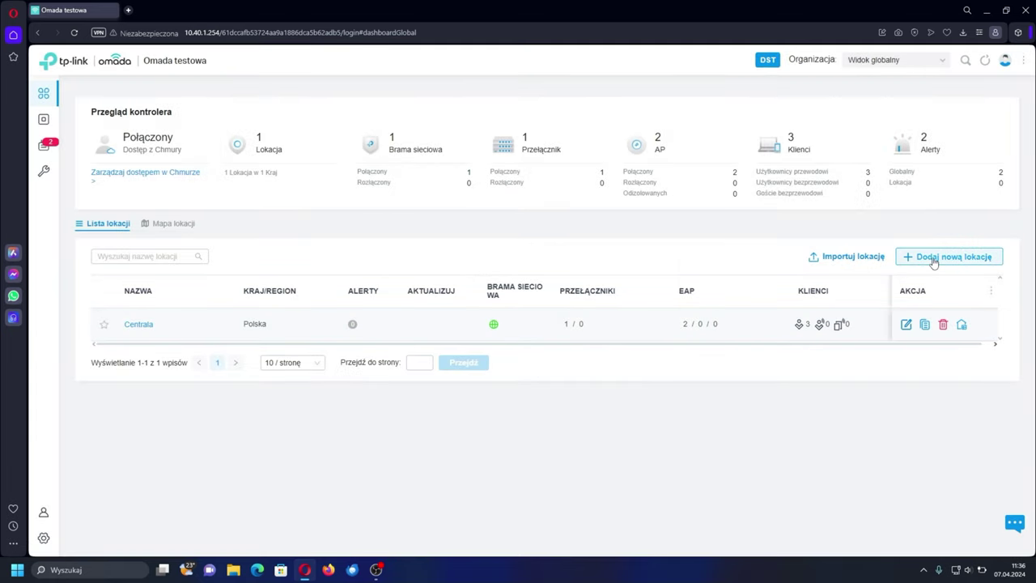
- Create location Biuro1 with device account credentials and the Biuro scenario, then open it
{"action": "left_click", "coordinate": [935, 259]}
{"action": "left_click", "coordinate": [531, 118]}
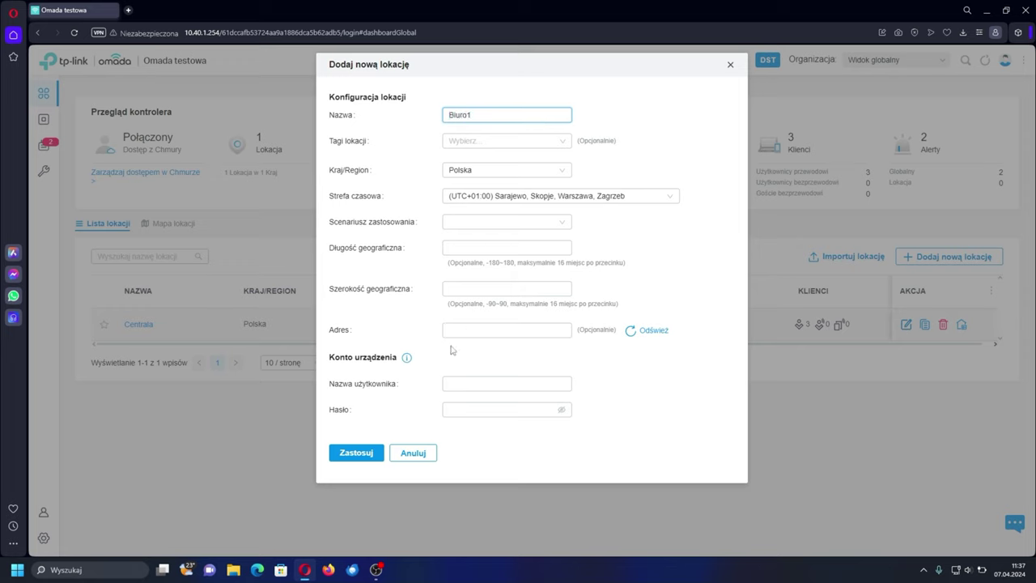
{"action": "left_click", "coordinate": [459, 380]}
{"action": "type", "text": "admin"}
{"action": "key", "text": "Tab"}
{"action": "type", "text": "admin"}
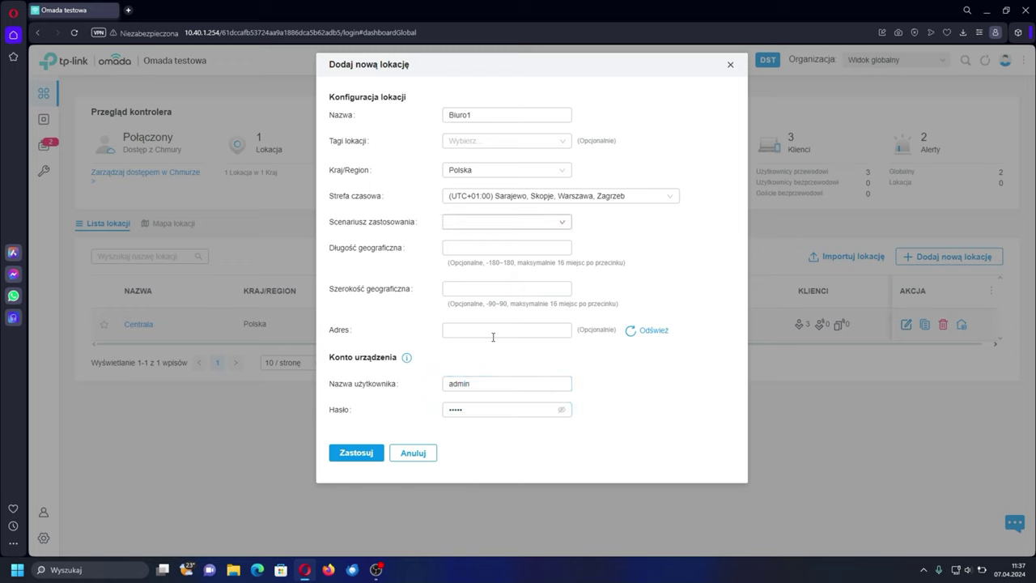
{"action": "left_click", "coordinate": [562, 227]}
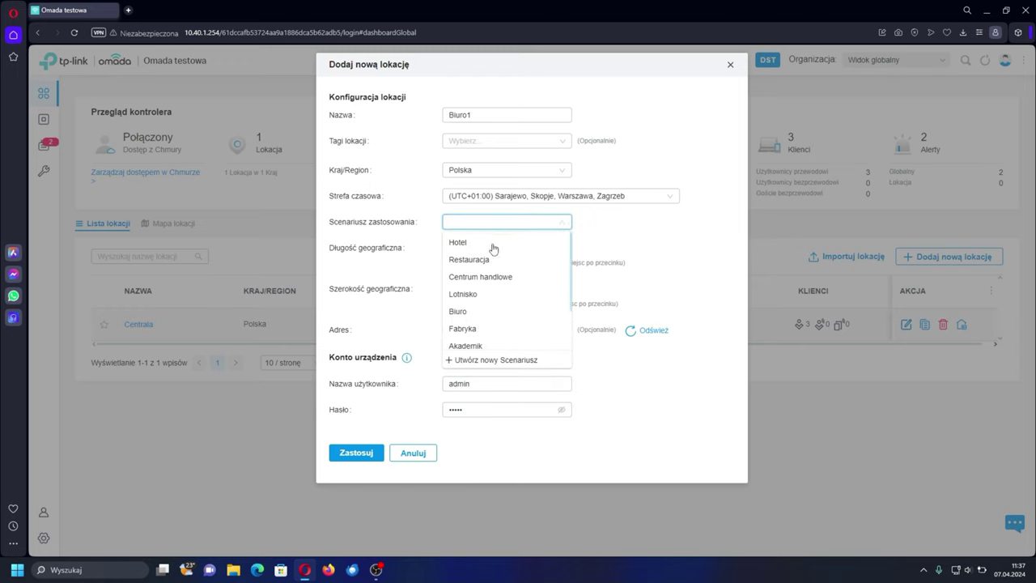
{"action": "left_click", "coordinate": [488, 311]}
{"action": "left_click", "coordinate": [346, 453]}
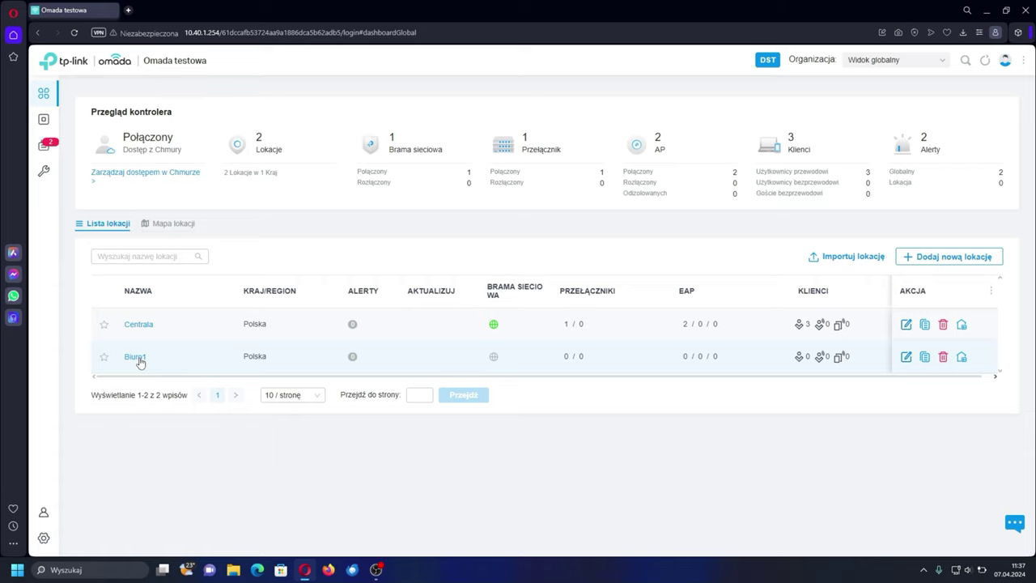
{"action": "left_click", "coordinate": [136, 357]}
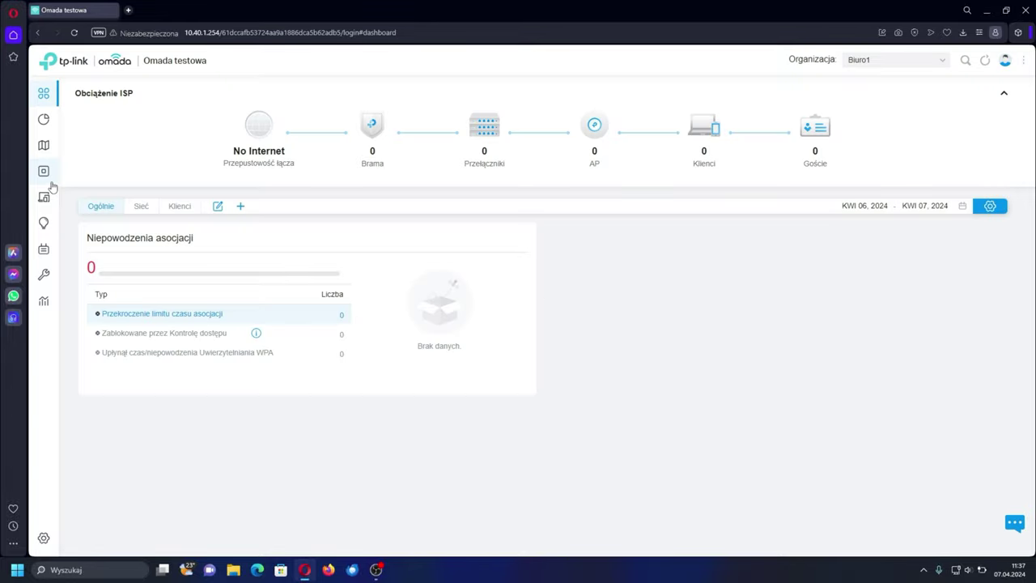
- Switch the device list to Centrala and copy the ER605's WAN IP 192.168.250.3
{"action": "left_click", "coordinate": [50, 182]}
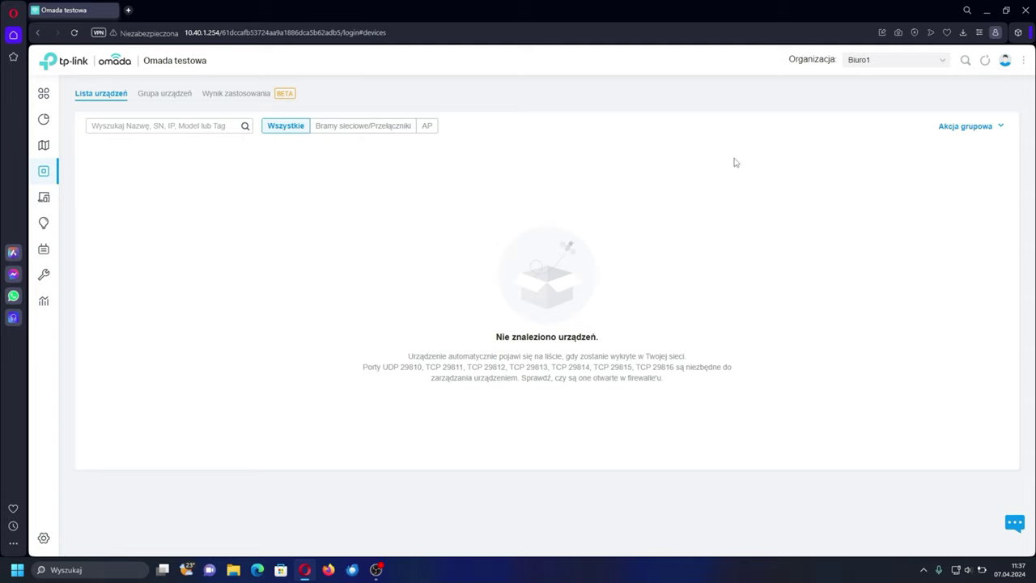
{"action": "left_click", "coordinate": [883, 64]}
{"action": "left_click", "coordinate": [867, 132]}
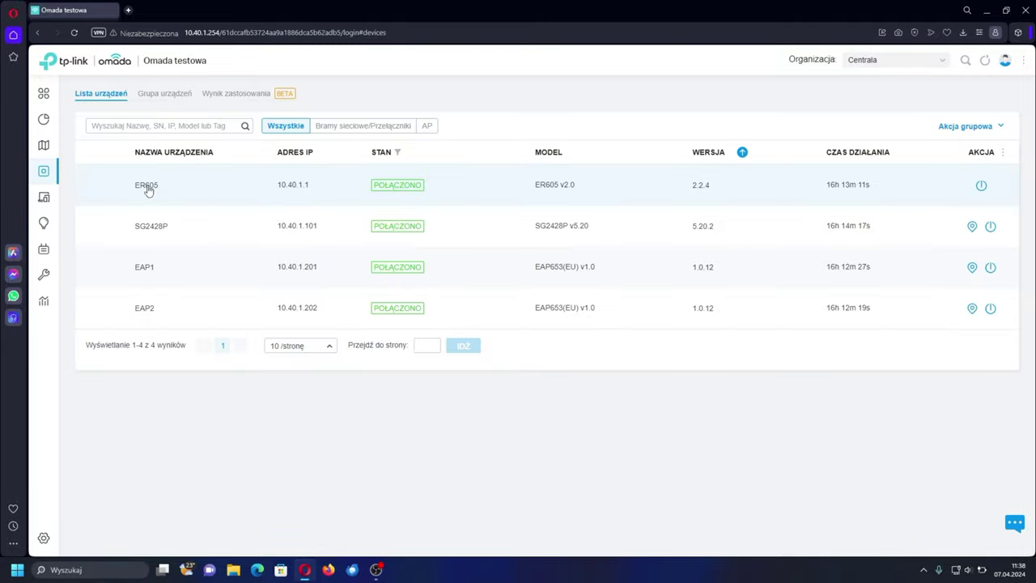
{"action": "left_click", "coordinate": [211, 192]}
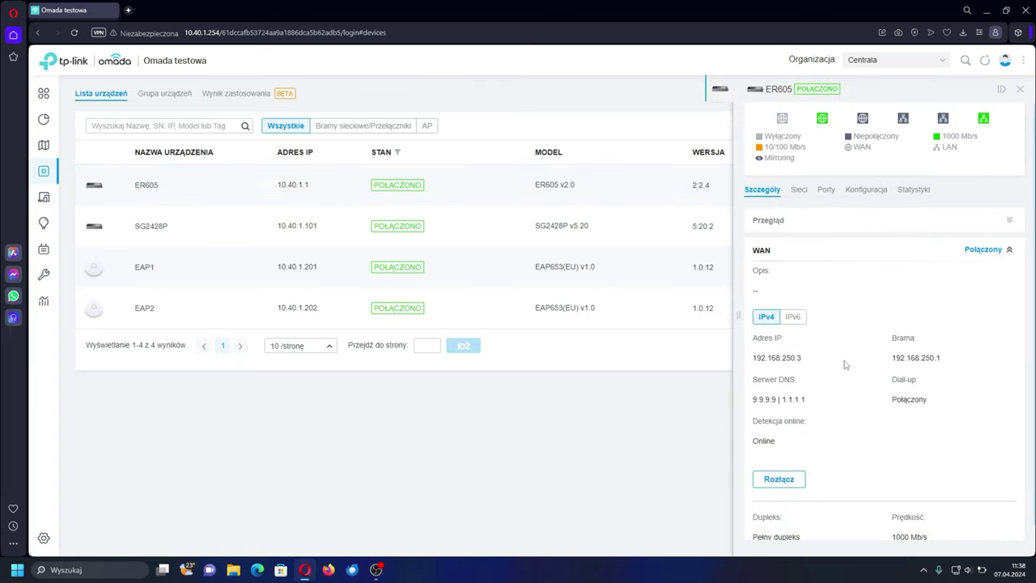
{"action": "left_click_drag", "start_coordinate": [752, 359], "coordinate": [807, 364]}
{"action": "key", "text": "ctrl+c"}
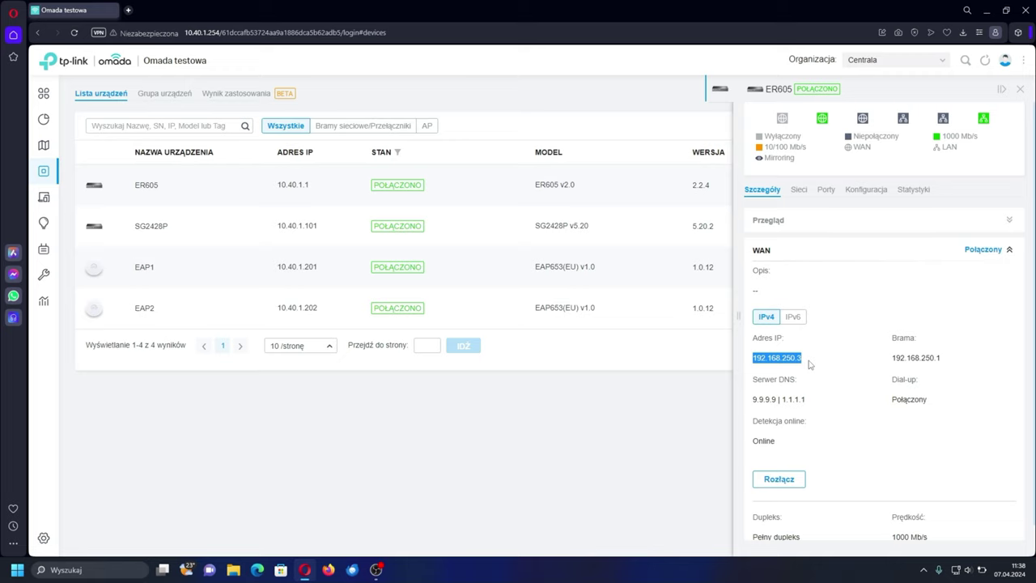
{"action": "left_click", "coordinate": [894, 62]}
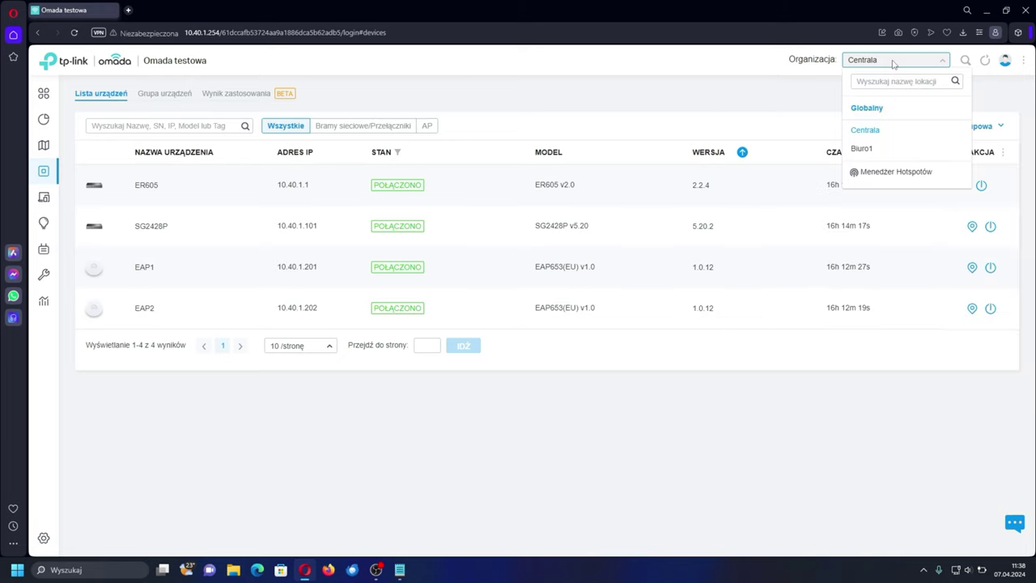
{"action": "left_click", "coordinate": [756, 91]}
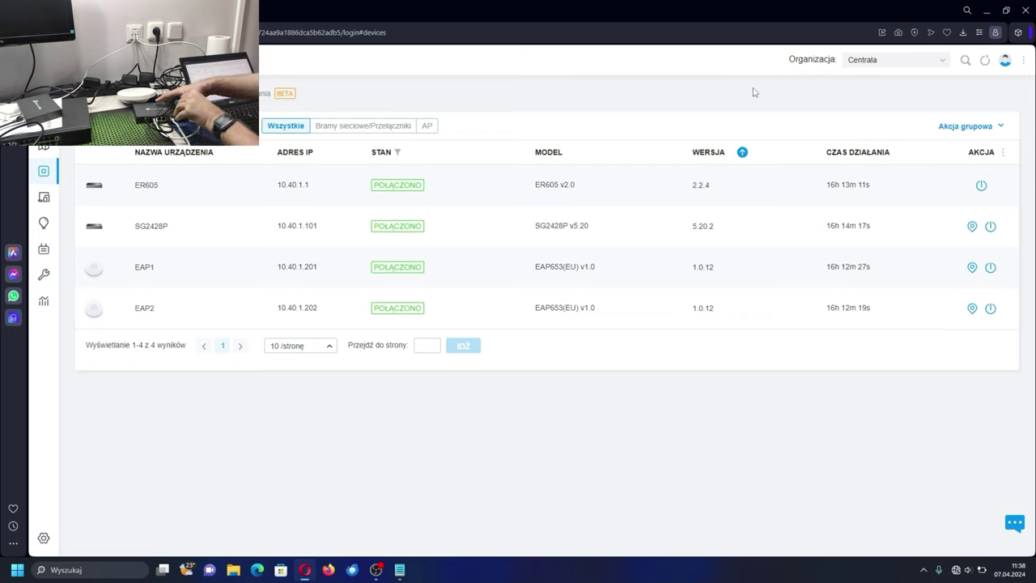
- Open the ER605 router's web interface at 192.168.0.1 in a new browser tab
{"action": "key", "text": "ctrl+t"}
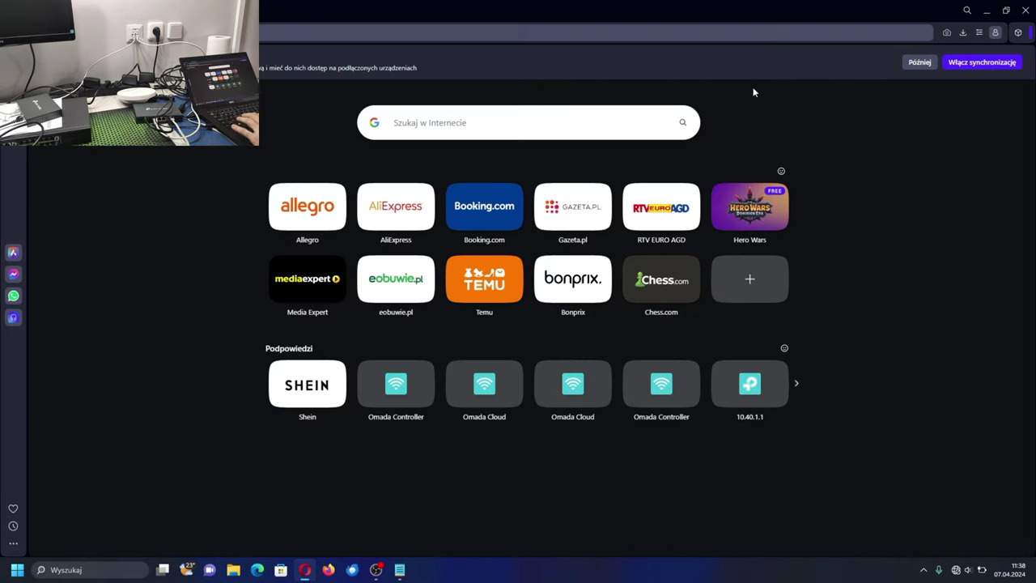
{"action": "type", "text": "10.40"}
{"action": "key", "text": "BackSpace"}
{"action": "key", "text": "BackSpace"}
{"action": "key", "text": "BackSpace"}
{"action": "key", "text": "BackSpace"}
{"action": "key", "text": "BackSpace"}
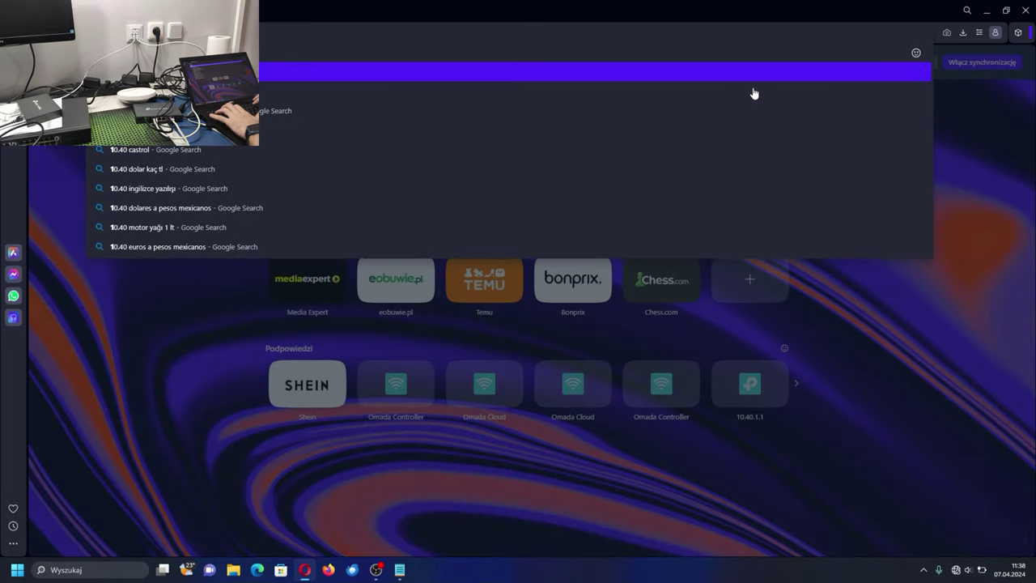
{"action": "key", "text": "Return"}
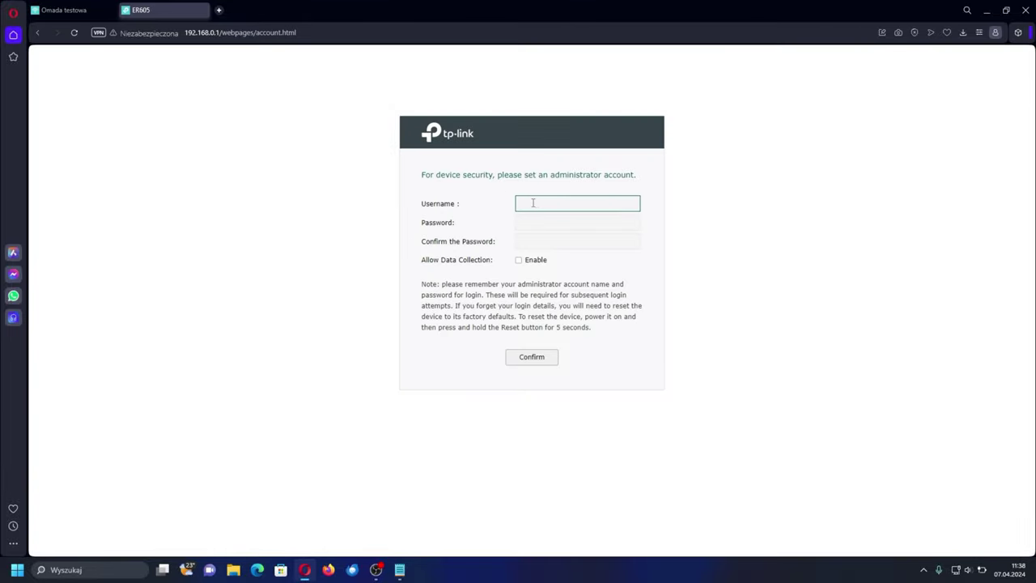
- Create the router's administrator account with a username and confirmed password
{"action": "type", "text": "in"}
{"action": "key", "text": "Tab"}
{"action": "type", "text": "admin123"}
{"action": "key", "text": "Tab"}
{"action": "type", "text": "admin123"}
{"action": "key", "text": "Return"}
- Log in to the router with the new administrator credentials
{"action": "left_click", "coordinate": [547, 263]}
{"action": "type", "text": "admin"}
{"action": "key", "text": "Tab"}
{"action": "type", "text": "admin123"}
{"action": "key", "text": "Return"}
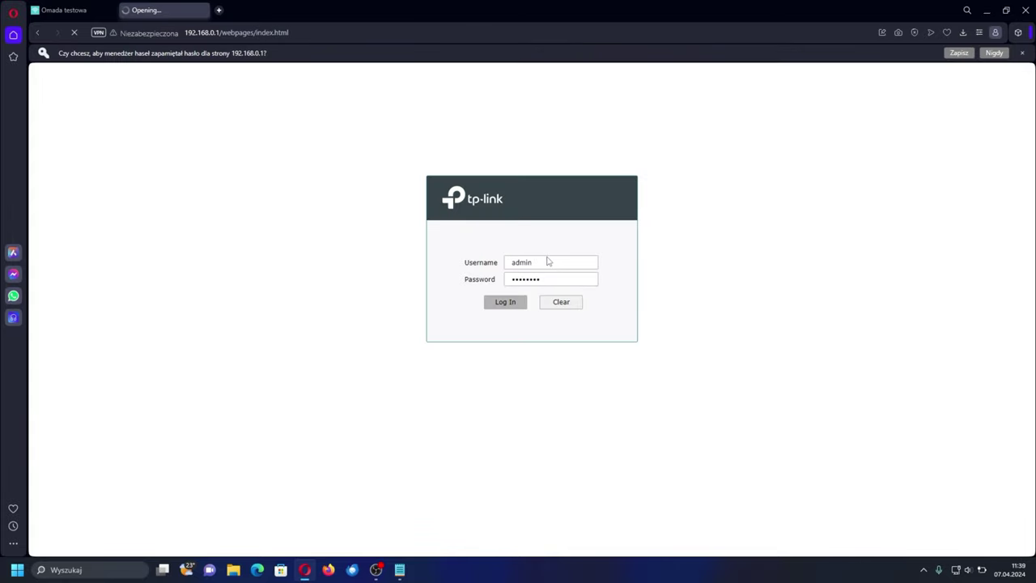
{"action": "left_click", "coordinate": [99, 309]}
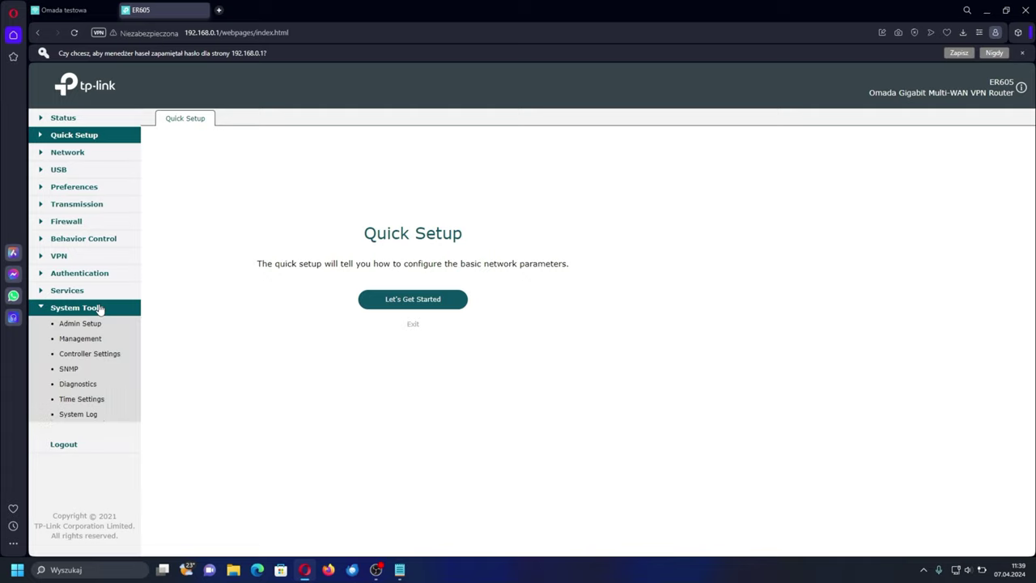
- Replace the router's controller inform URL with 192.168.250.3 and save it
{"action": "left_click", "coordinate": [101, 356]}
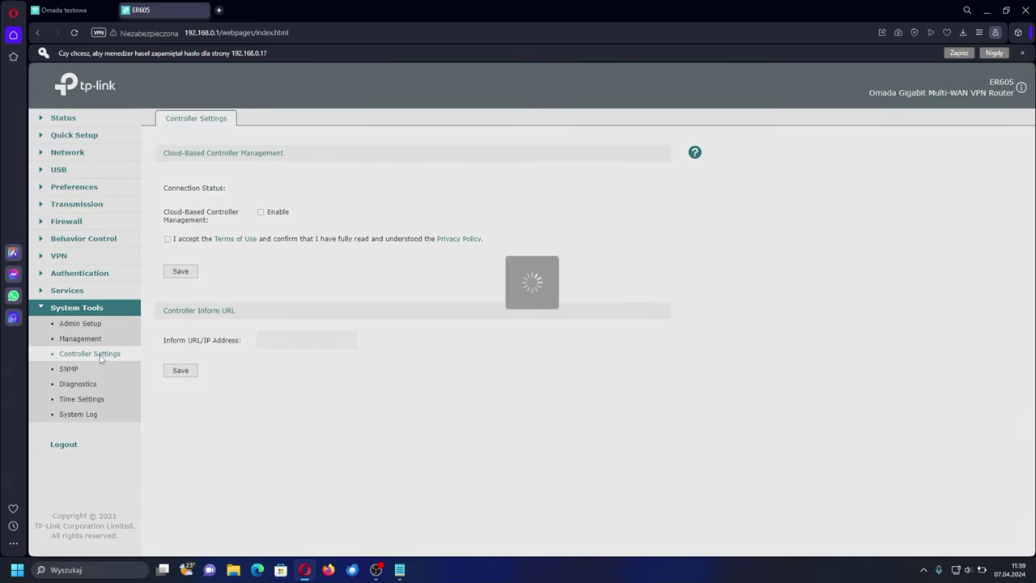
{"action": "left_click", "coordinate": [264, 340]}
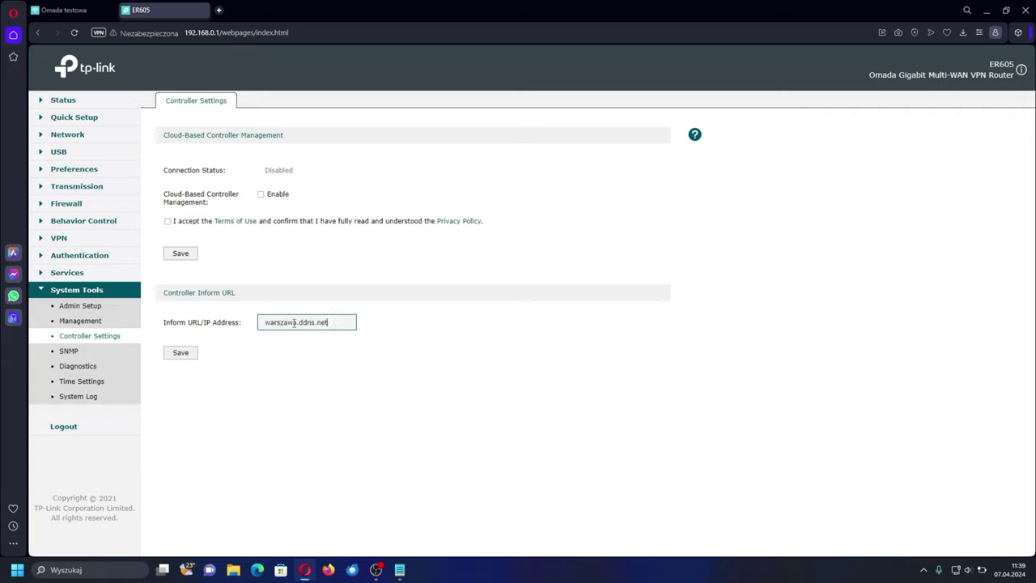
{"action": "key", "text": "ctrl+a"}
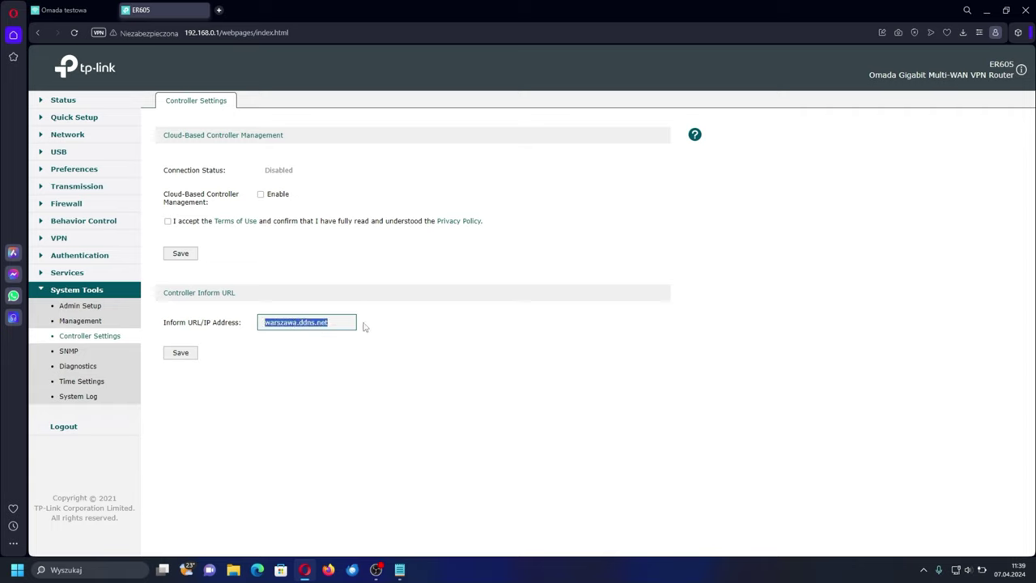
{"action": "key", "text": "BackSpace"}
{"action": "key", "text": "ctrl+v"}
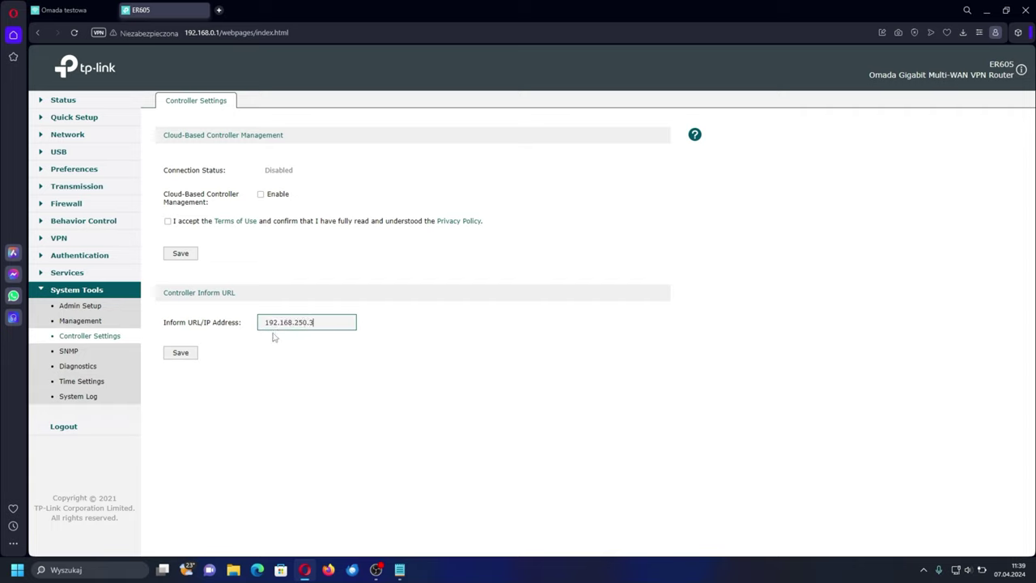
{"action": "left_click", "coordinate": [193, 353]}
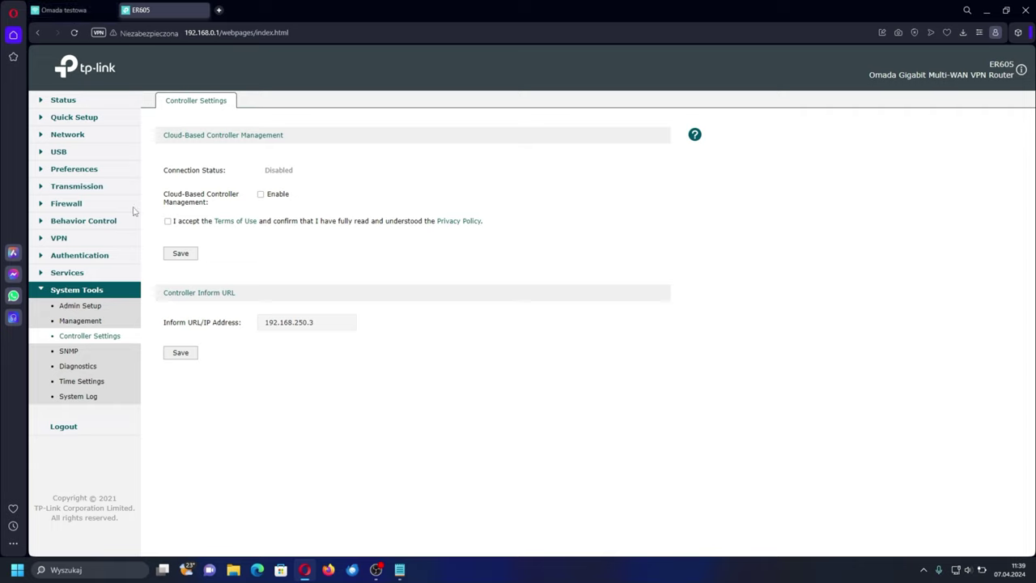
- Check the router's LAN address 192.168.0.1 on the LAN settings page
{"action": "left_click", "coordinate": [95, 140]}
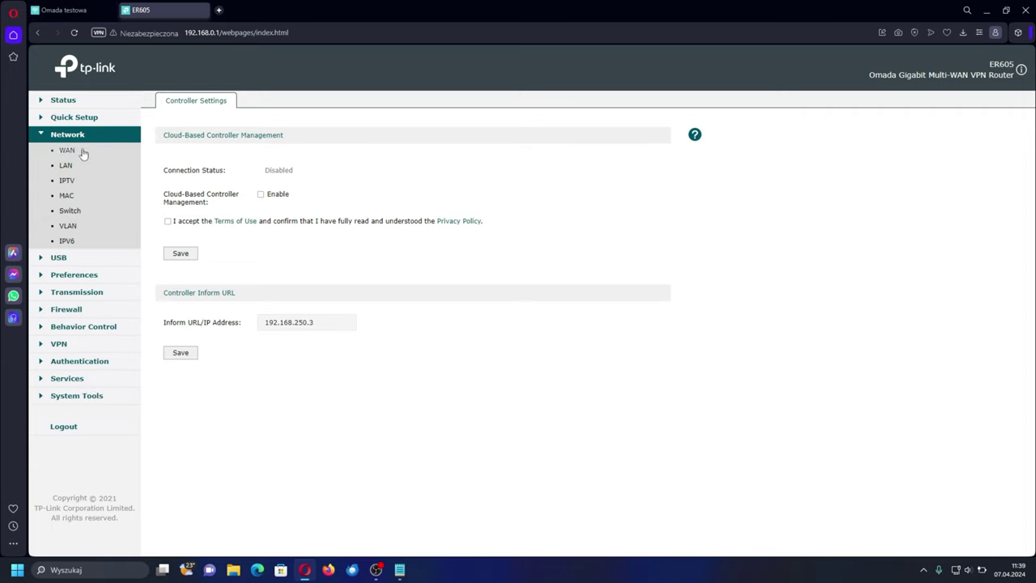
{"action": "left_click", "coordinate": [68, 165]}
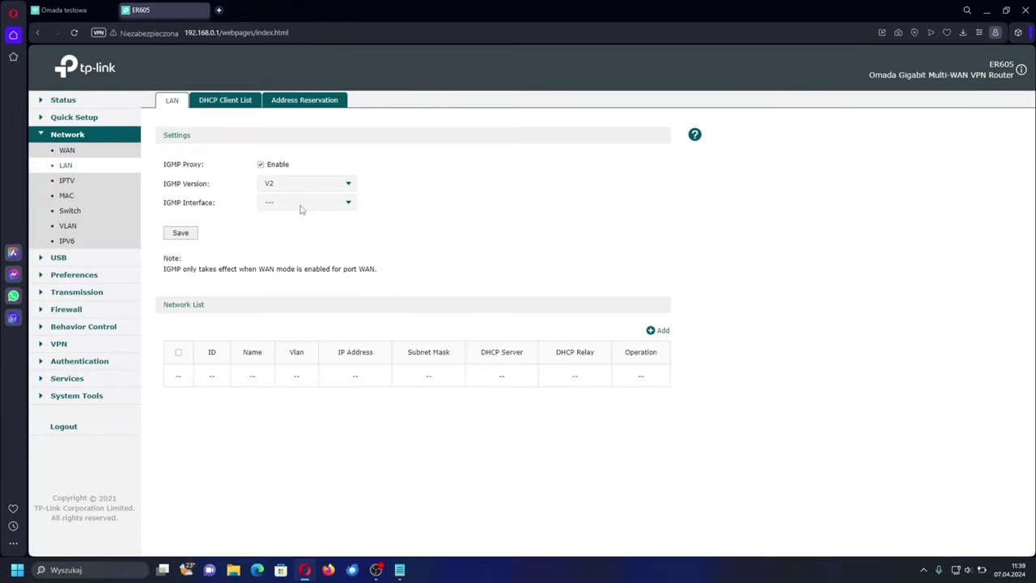
{"action": "left_click_drag", "start_coordinate": [333, 376], "coordinate": [394, 381]}
{"action": "left_click", "coordinate": [379, 383]}
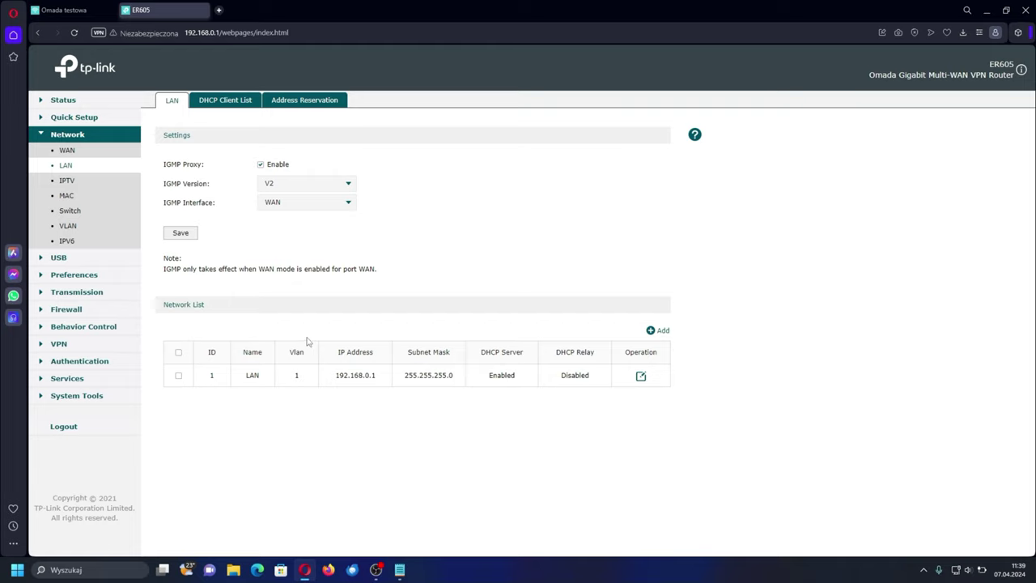
{"action": "left_click", "coordinate": [218, 10]}
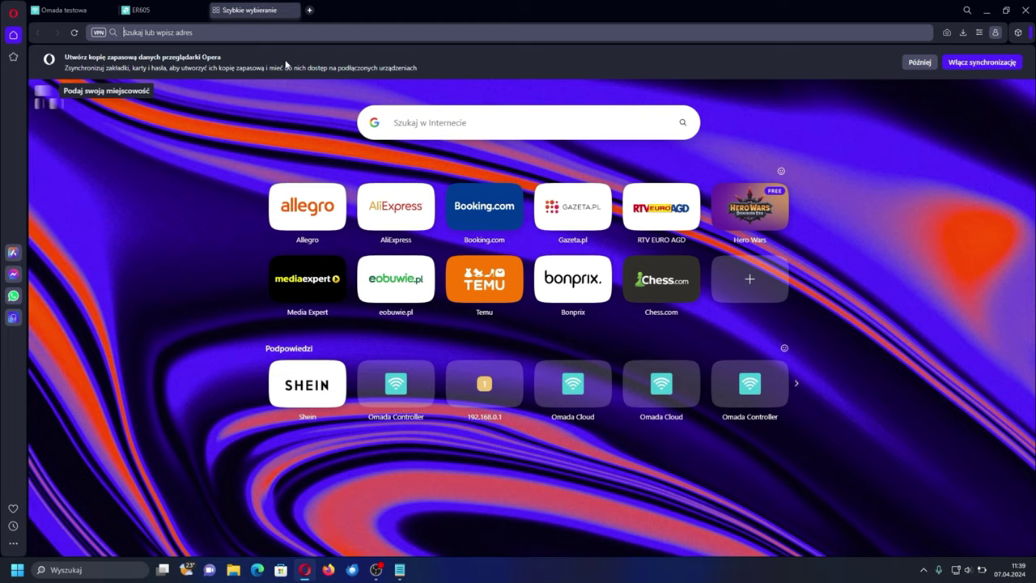
- Check the EAP653 login page at 192.168.0.100, close it, and reopen the router's controller settings
{"action": "type", "text": "192.168.0.100"}
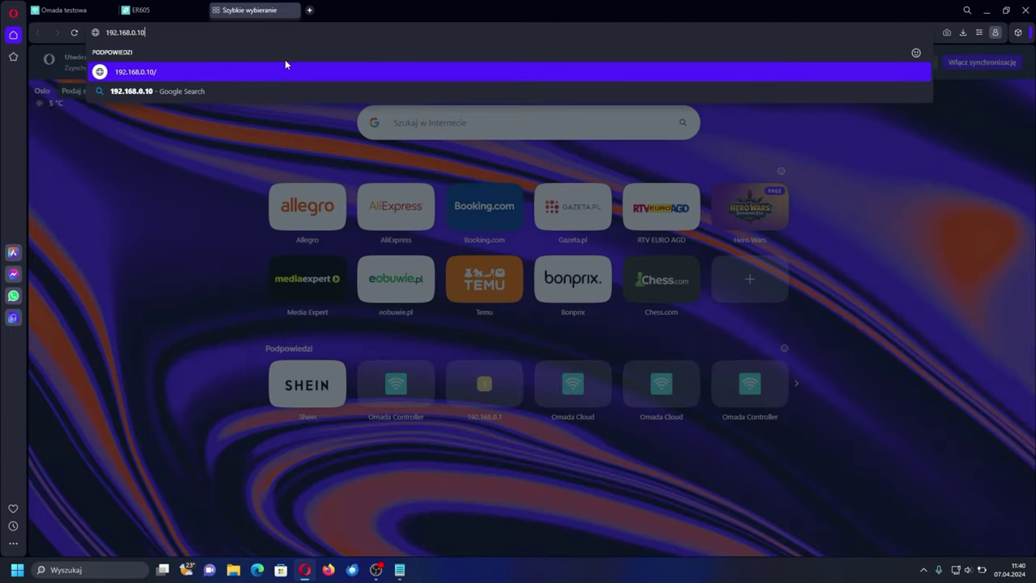
{"action": "key", "text": "Return"}
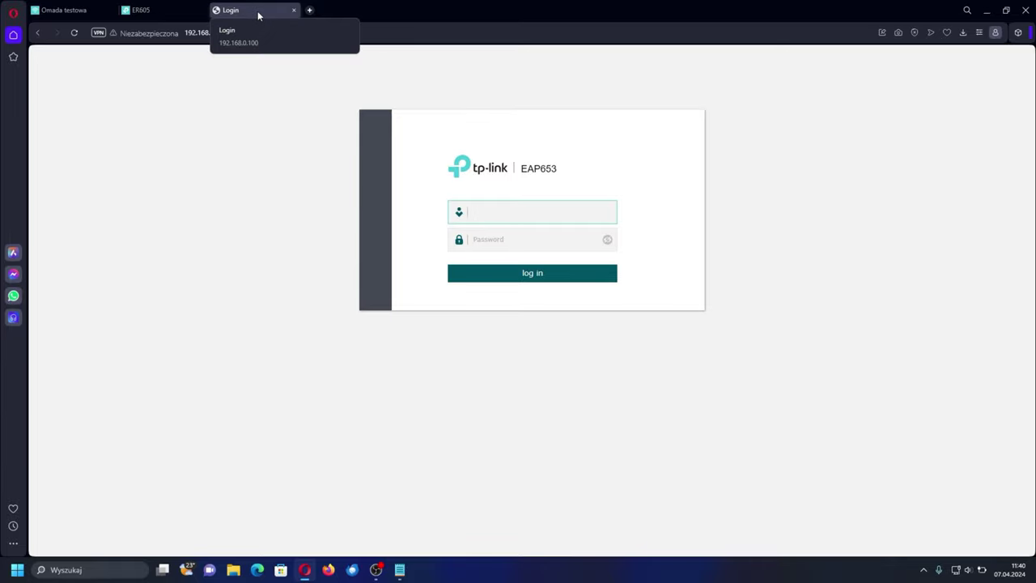
{"action": "middle_click", "coordinate": [257, 11]}
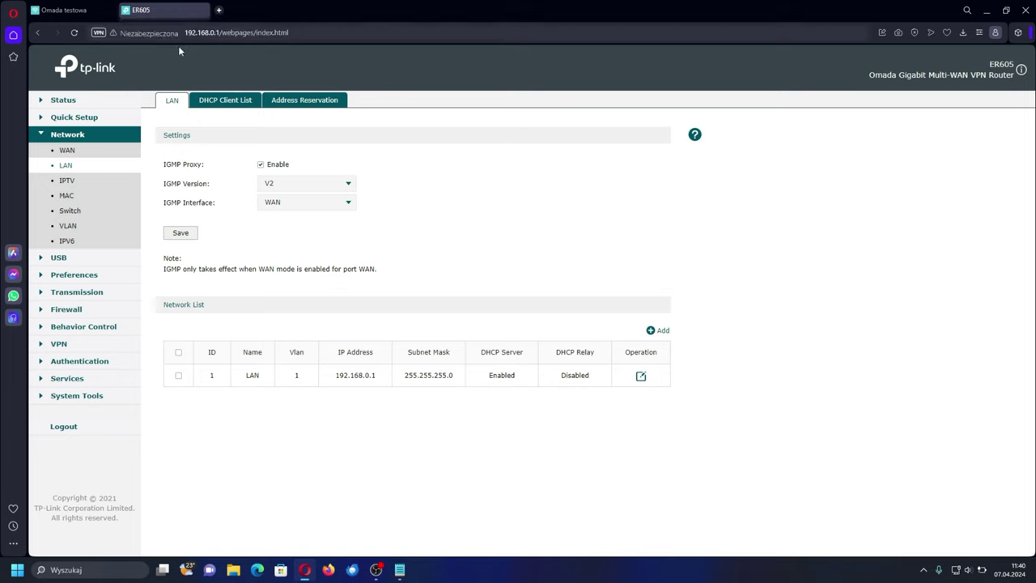
{"action": "left_click", "coordinate": [93, 396]}
{"action": "left_click", "coordinate": [96, 335]}
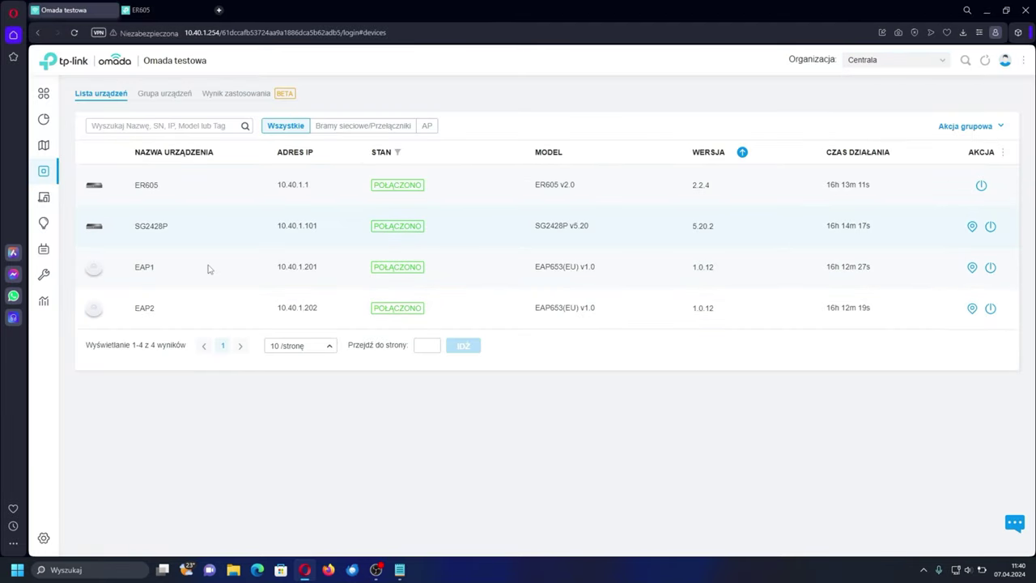
{"action": "left_click", "coordinate": [866, 60]}
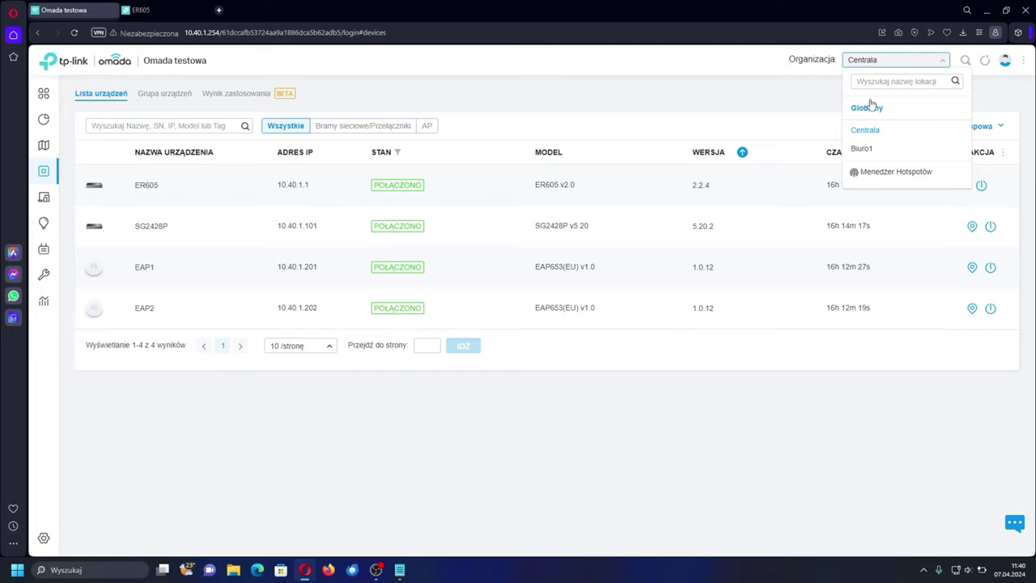
{"action": "left_click", "coordinate": [863, 149]}
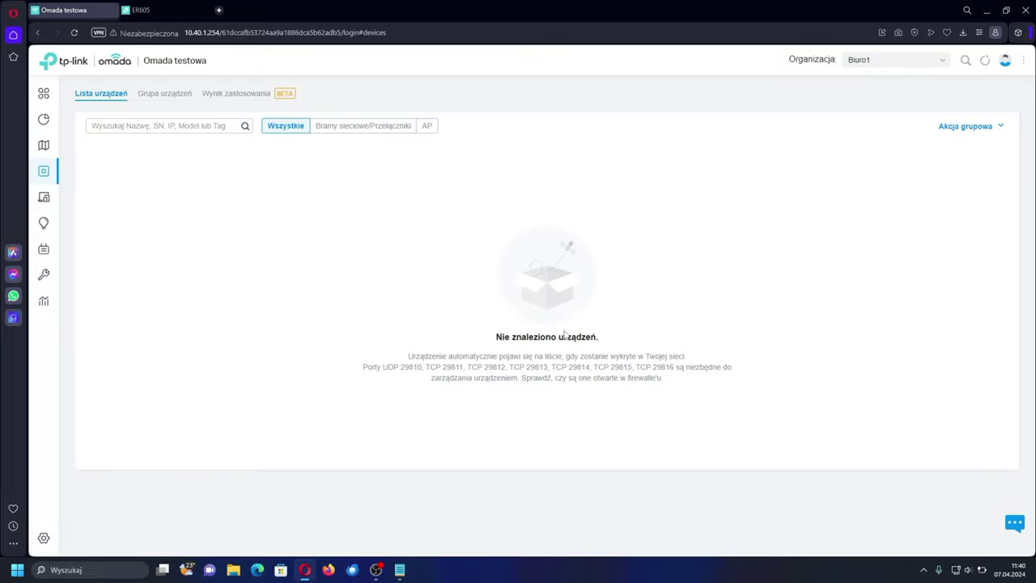
{"action": "double_click", "coordinate": [410, 368]}
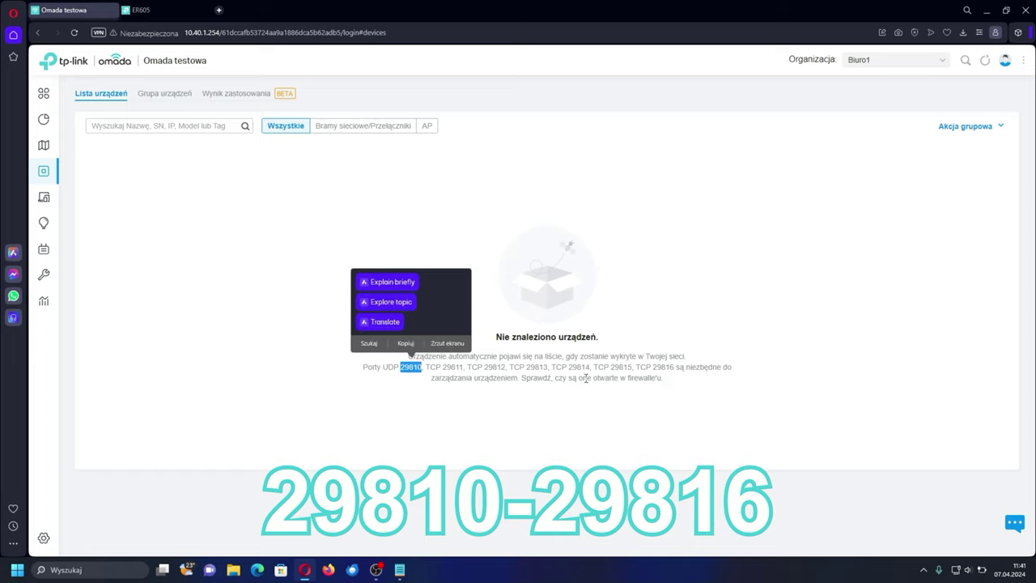
{"action": "double_click", "coordinate": [655, 367]}
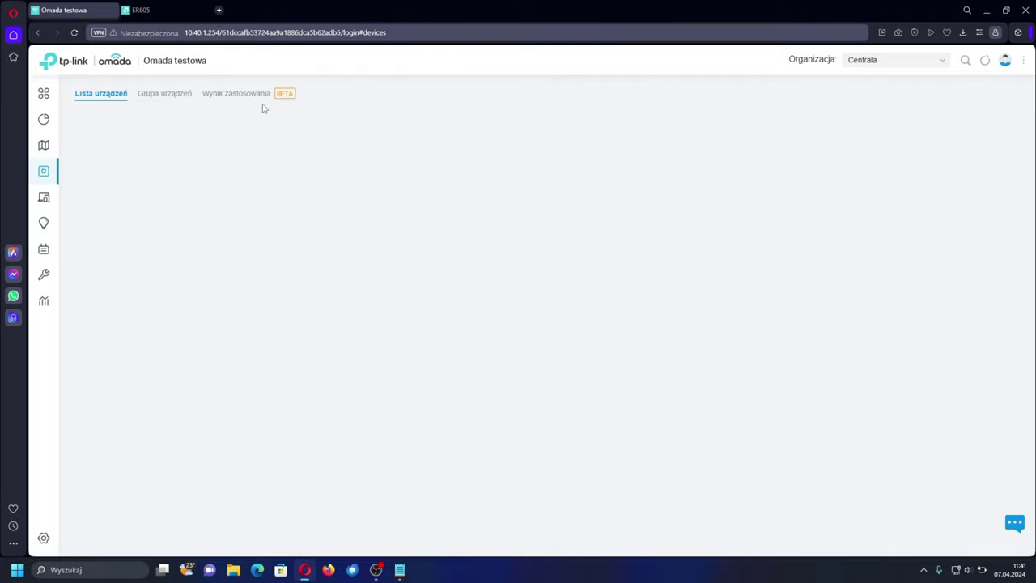
- Start a new NAT port-forwarding rule named omada on the WAN interface
{"action": "left_click", "coordinate": [44, 538]}
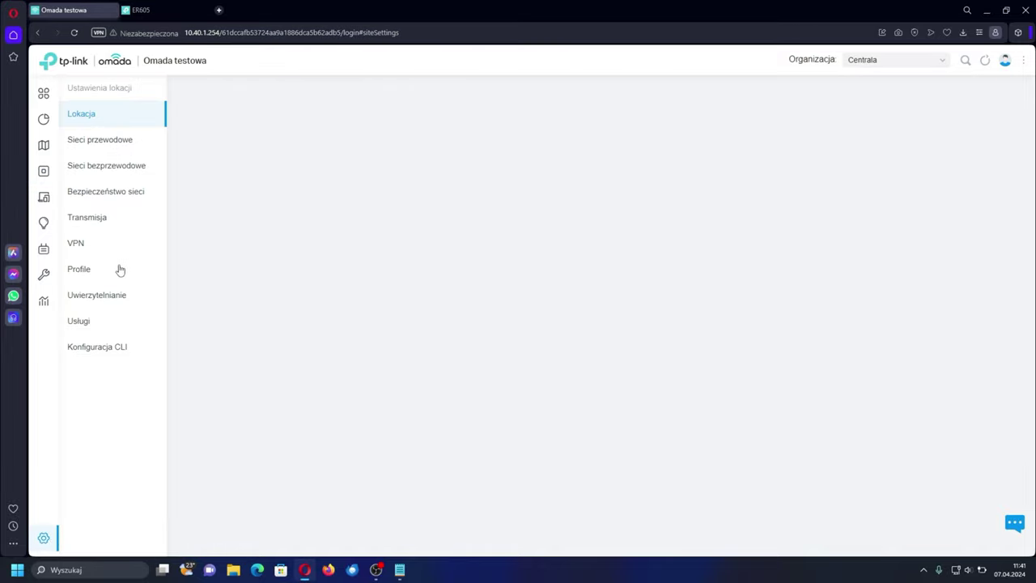
{"action": "left_click", "coordinate": [110, 219]}
{"action": "left_click", "coordinate": [93, 296]}
{"action": "left_click", "coordinate": [251, 213]}
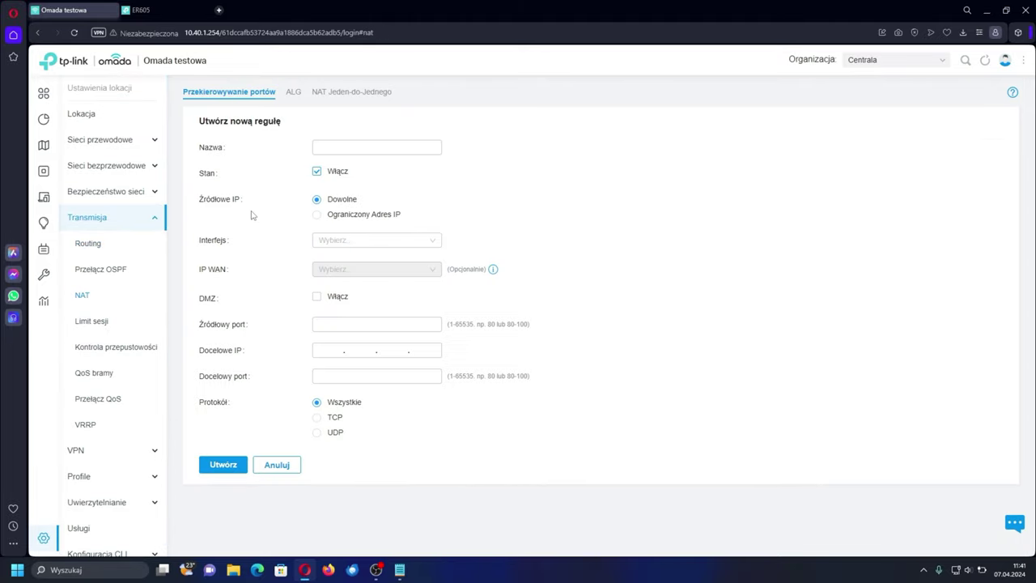
{"action": "left_click", "coordinate": [376, 148]}
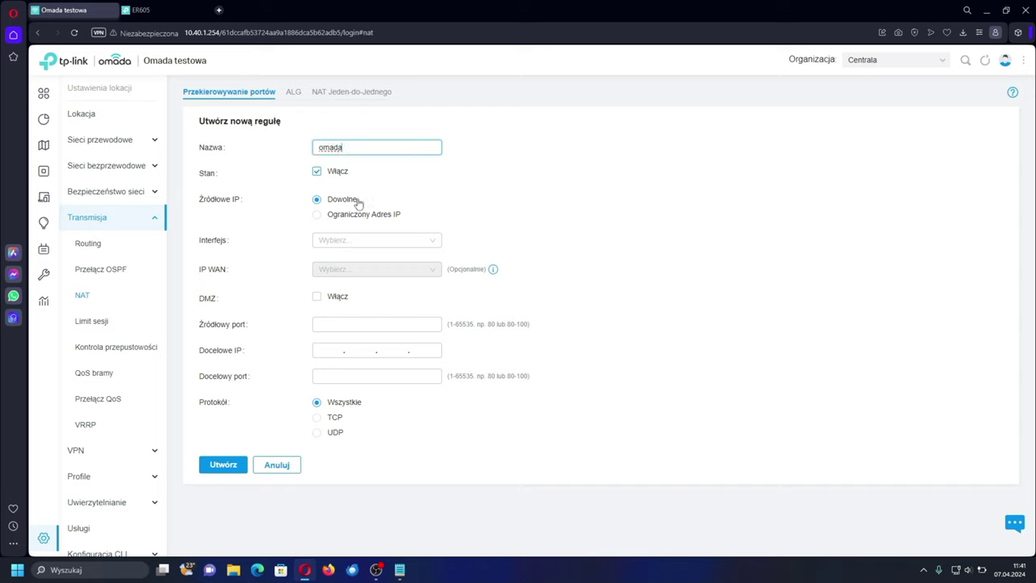
{"action": "left_click", "coordinate": [343, 243]}
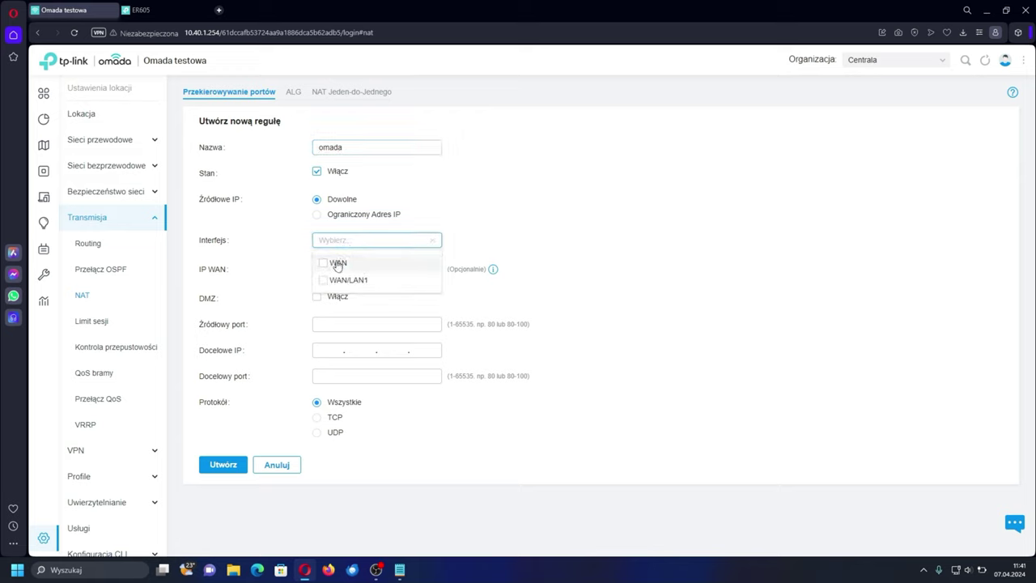
{"action": "left_click", "coordinate": [343, 267]}
{"action": "left_click", "coordinate": [526, 262]}
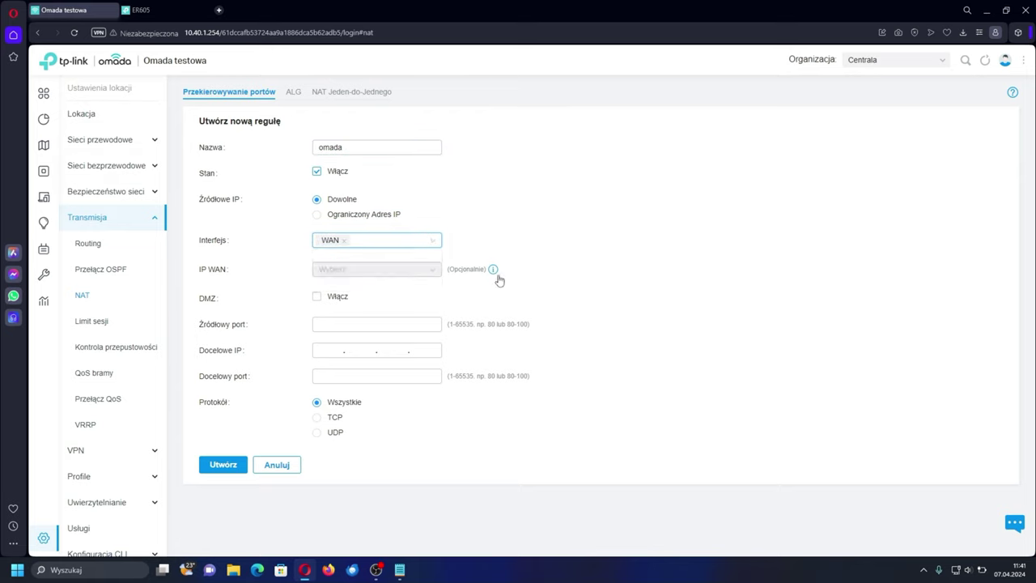
{"action": "left_click", "coordinate": [330, 323]}
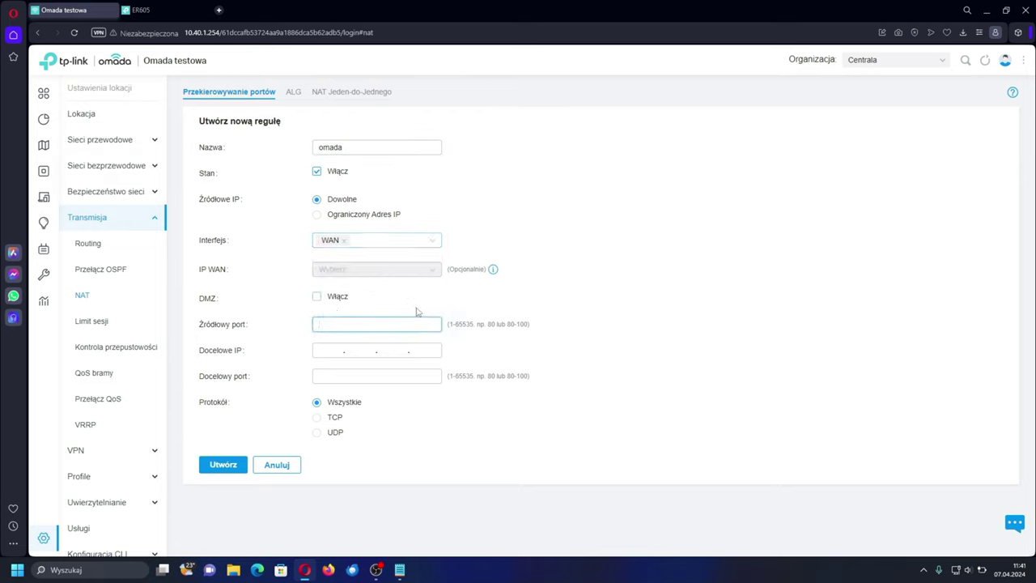
{"action": "left_click", "coordinate": [399, 567]}
{"action": "key", "text": "ctrl+a"}
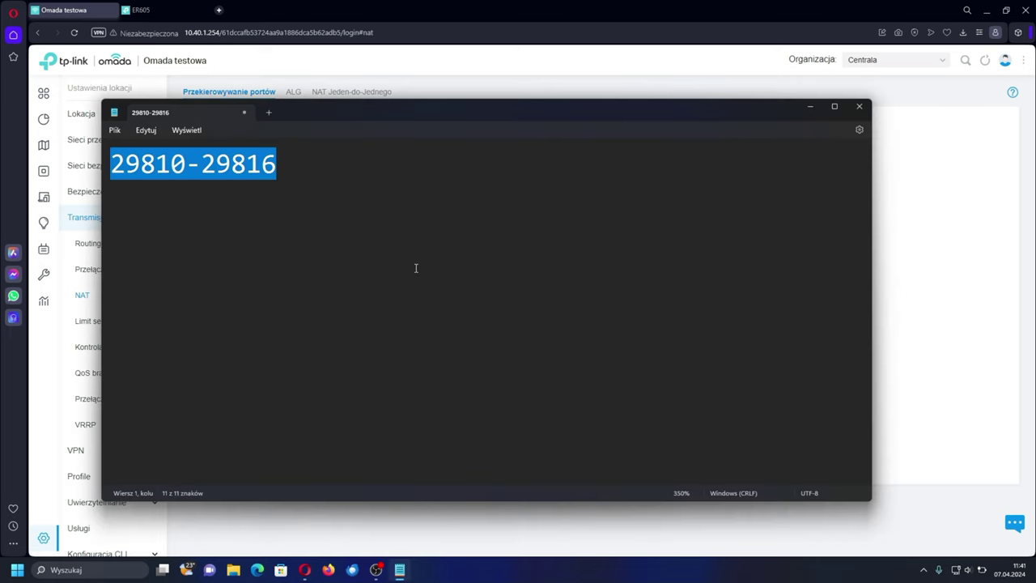
{"action": "key", "text": "ctrl+c"}
{"action": "key", "text": "alt+Tab"}
{"action": "key", "text": "ctrl+v"}
{"action": "left_click", "coordinate": [336, 376]}
{"action": "key", "text": "ctrl+v"}
{"action": "left_click", "coordinate": [328, 351]}
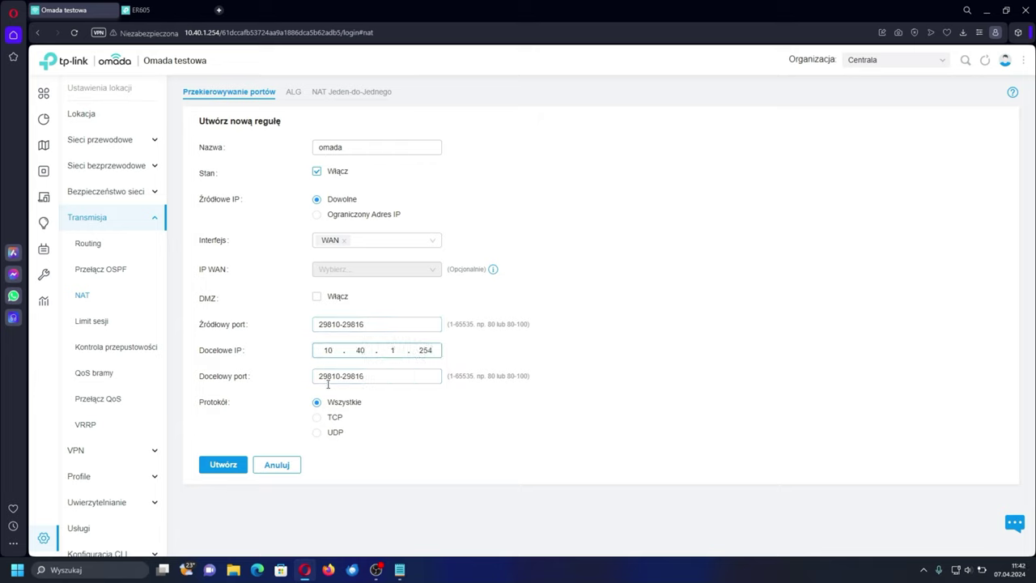
{"action": "left_click", "coordinate": [230, 465]}
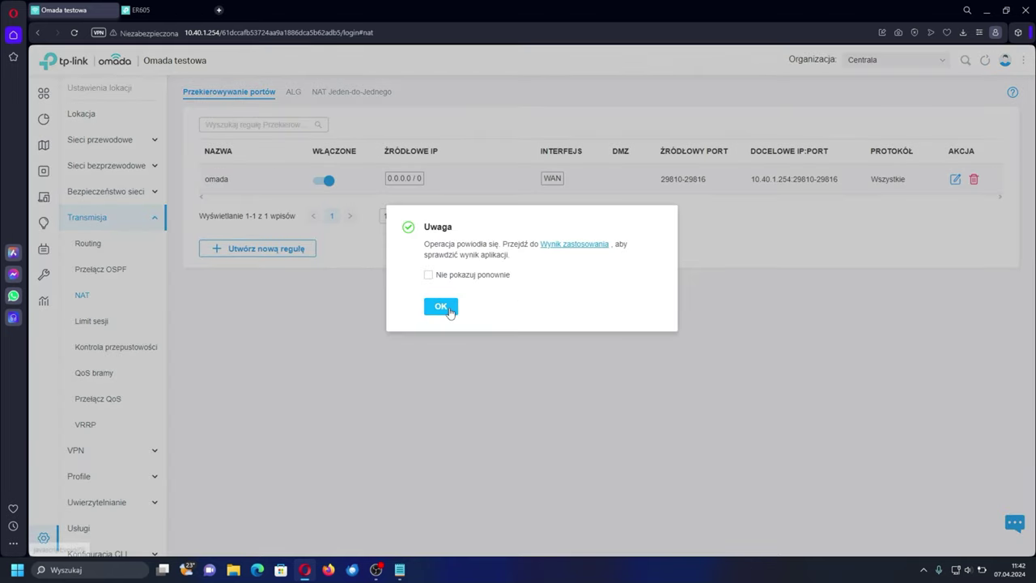
{"action": "left_click", "coordinate": [450, 313]}
- Locate the pending ER605 at 192.168.0.1 in the device list
{"action": "left_click", "coordinate": [49, 175]}
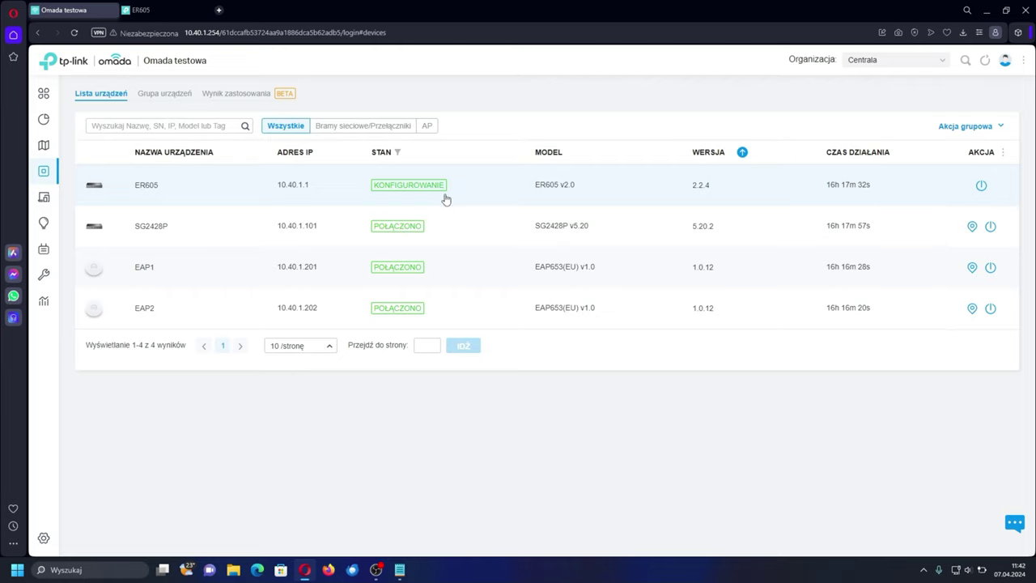
{"action": "left_click", "coordinate": [48, 197]}
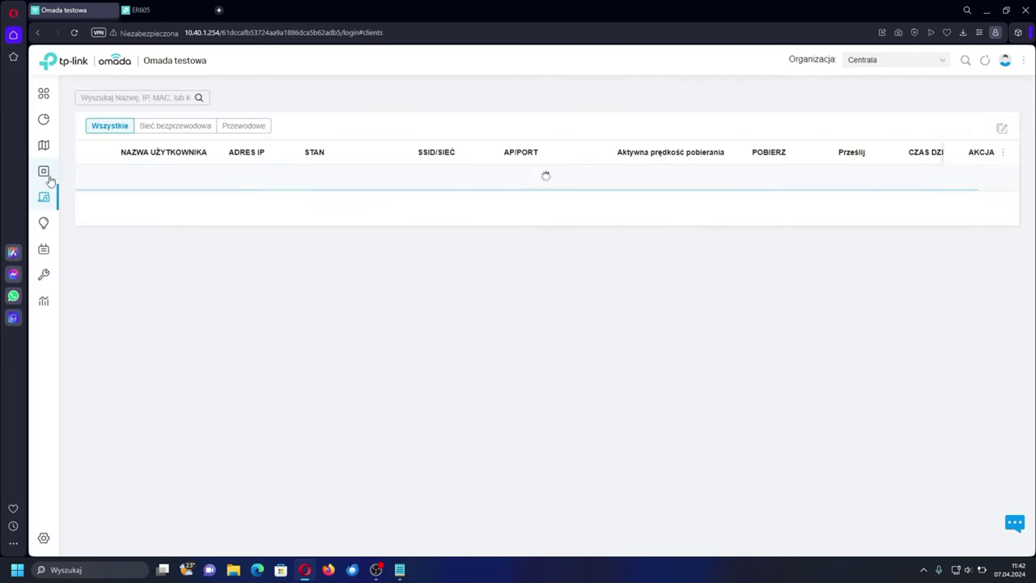
{"action": "left_click", "coordinate": [48, 174]}
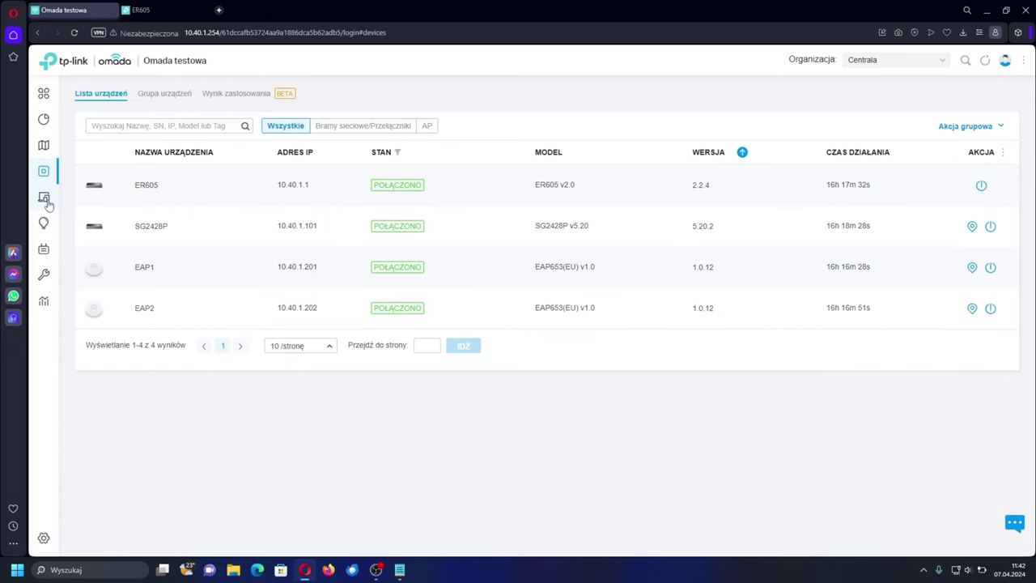
{"action": "left_click", "coordinate": [46, 199]}
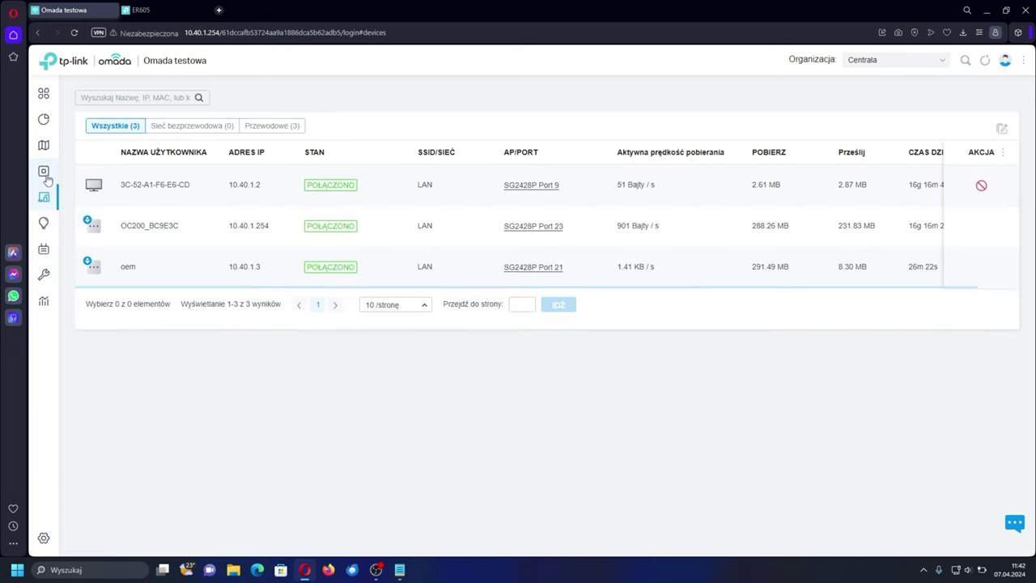
{"action": "left_click", "coordinate": [46, 177]}
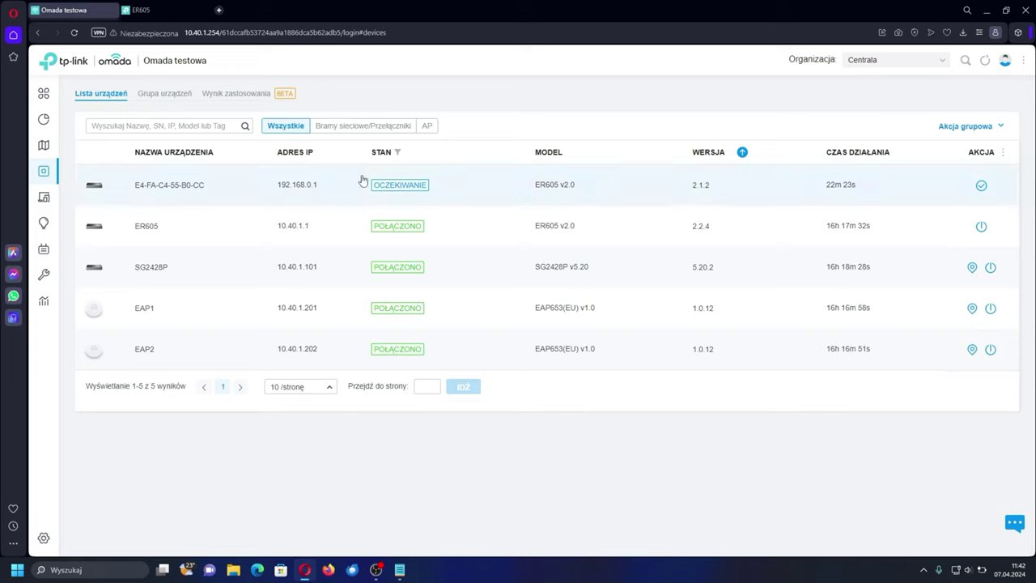
{"action": "left_click_drag", "start_coordinate": [279, 185], "coordinate": [317, 196]}
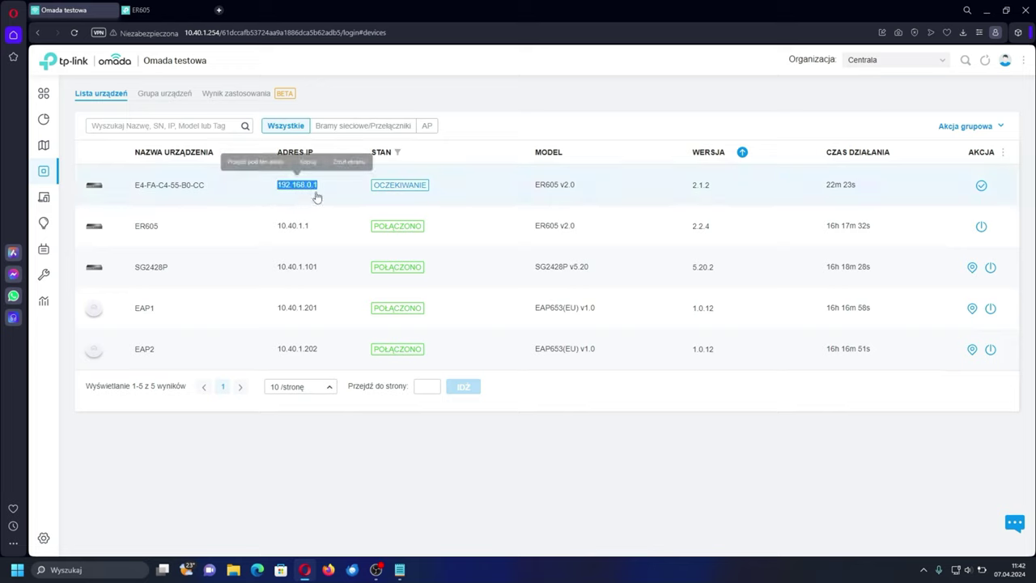
{"action": "left_click", "coordinate": [397, 468]}
{"action": "left_click", "coordinate": [1020, 89]}
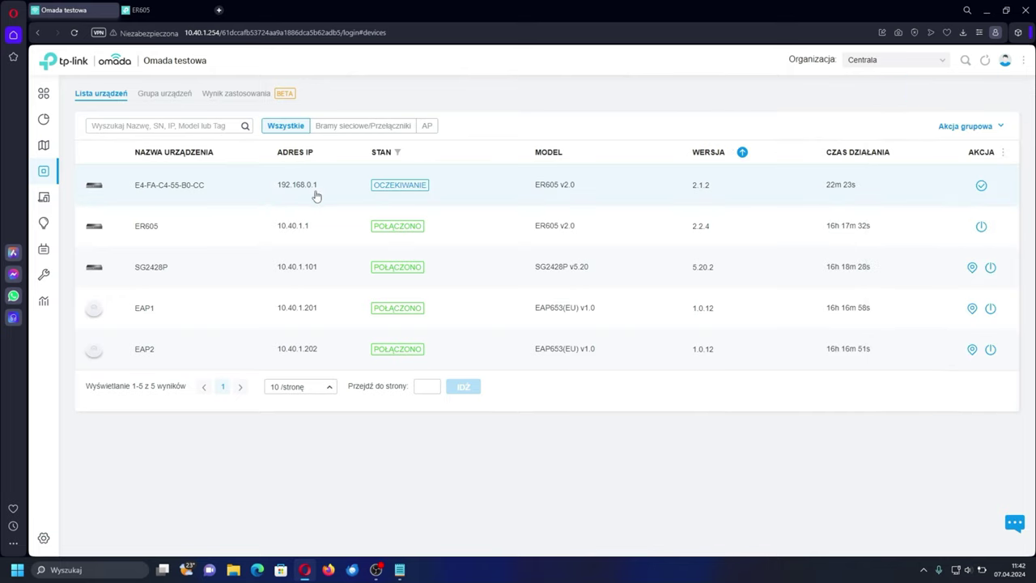
- Try adopting the pending ER605, then switch to the Biuro1 site
{"action": "left_click", "coordinate": [981, 185]}
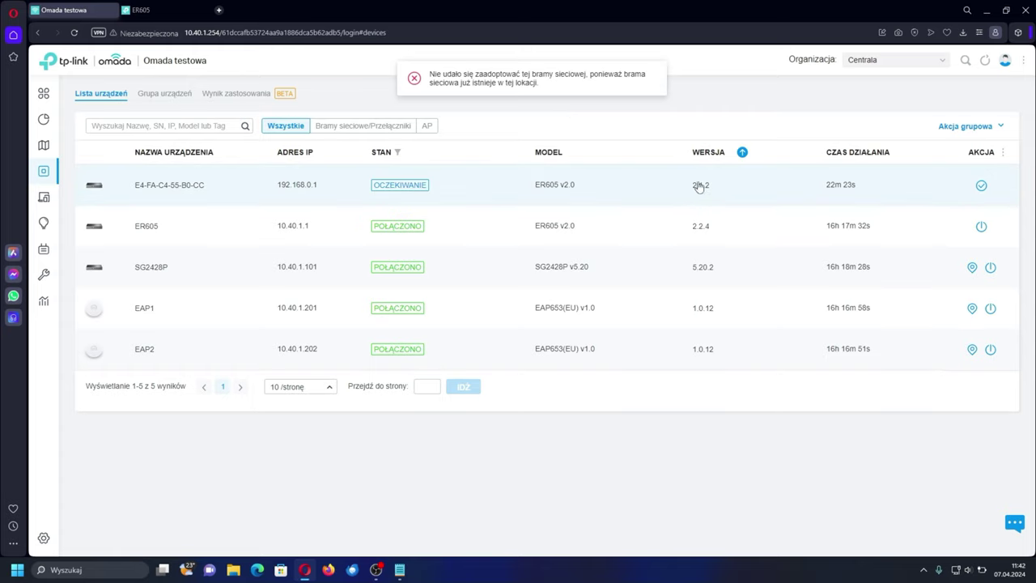
{"action": "left_click", "coordinate": [878, 65]}
{"action": "left_click", "coordinate": [871, 143]}
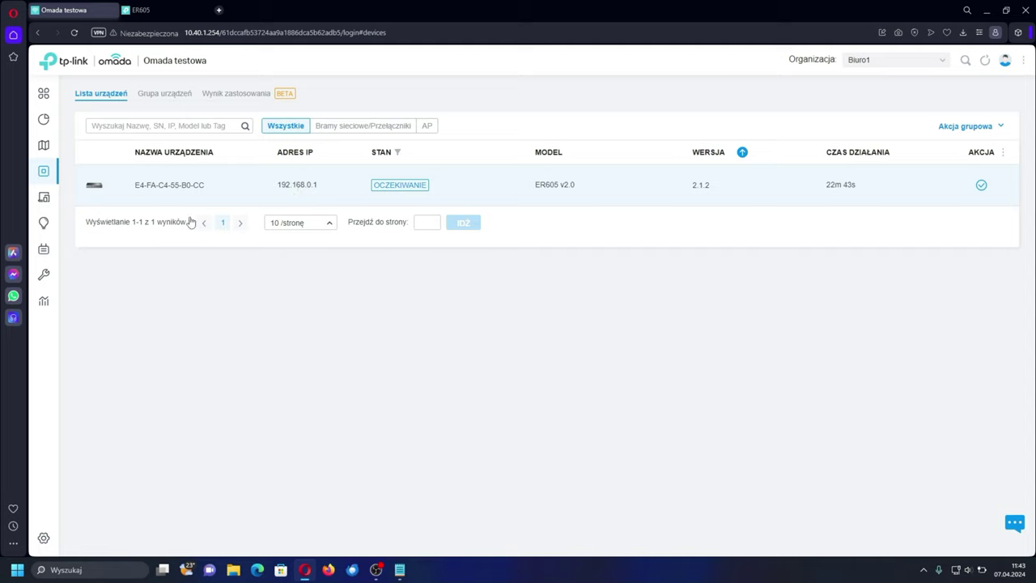
- Change the LAN gateway to 10.50.1.1/24 and update the DHCP range to match
{"action": "left_click", "coordinate": [44, 537]}
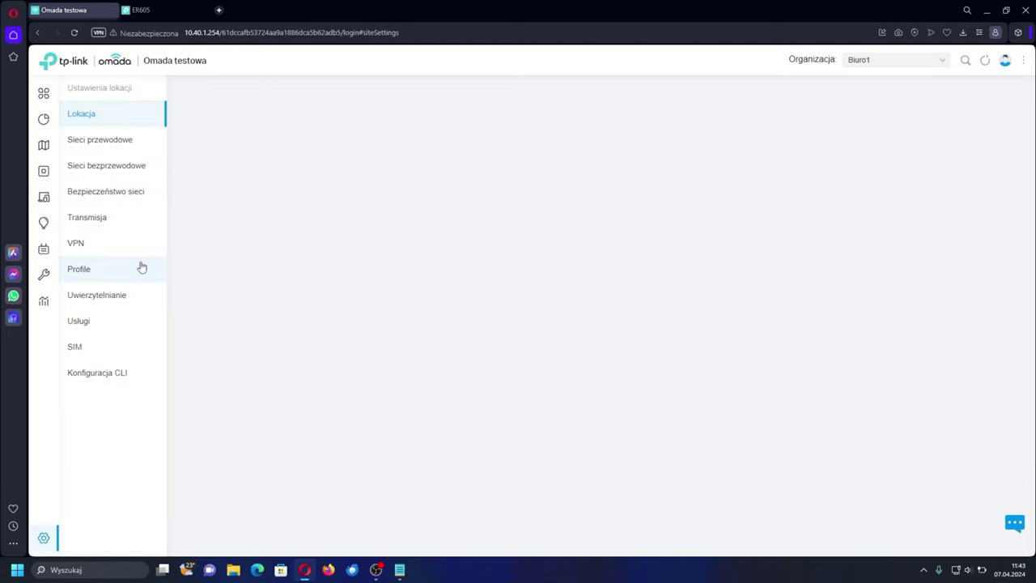
{"action": "left_click", "coordinate": [122, 145]}
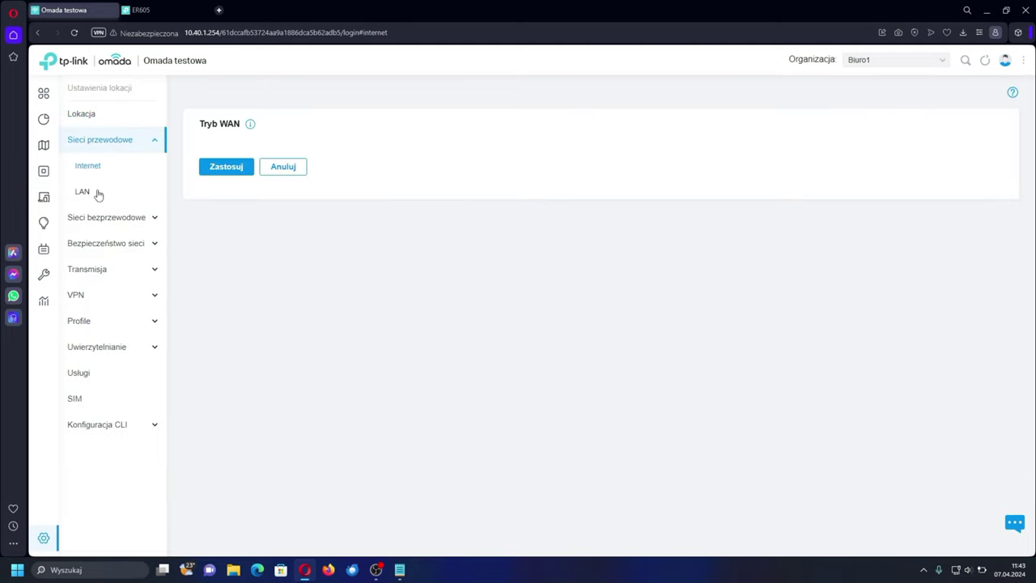
{"action": "left_click", "coordinate": [83, 192]}
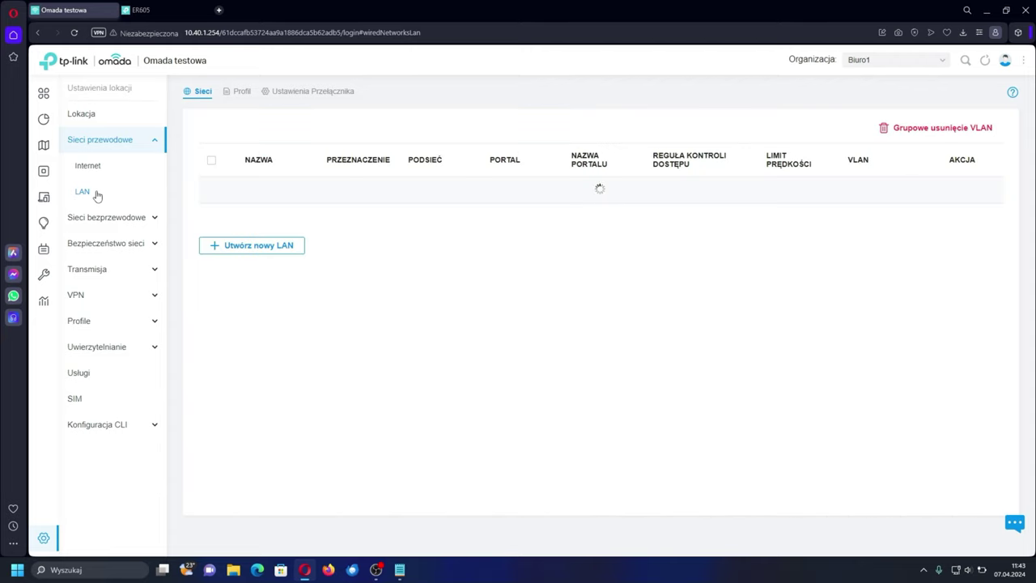
{"action": "left_click", "coordinate": [949, 192]}
{"action": "double_click", "coordinate": [336, 289]}
{"action": "type", "text": "10.50.0.1"}
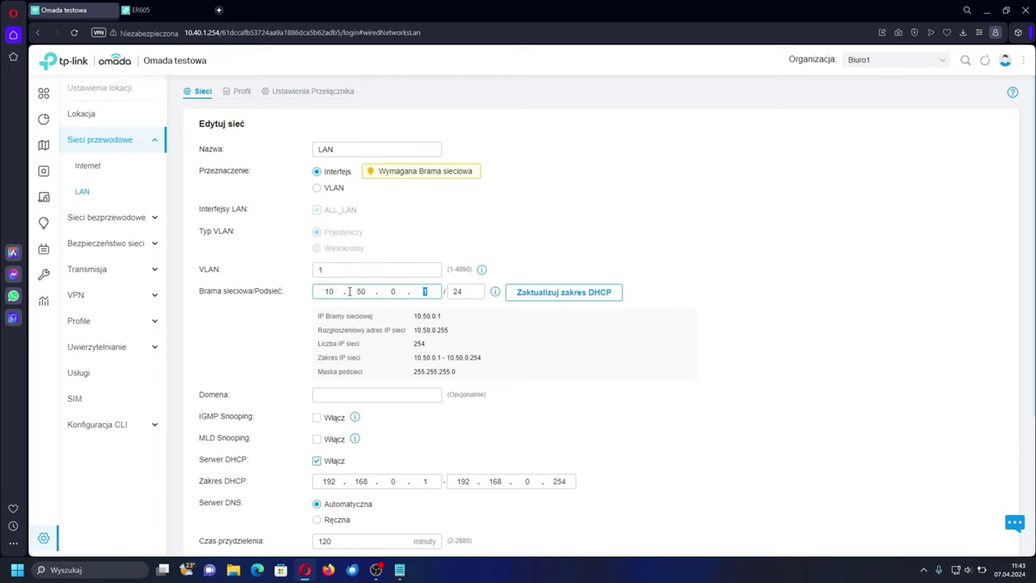
{"action": "left_click", "coordinate": [392, 289]}
{"action": "type", "text": "1"}
{"action": "left_click", "coordinate": [530, 297]}
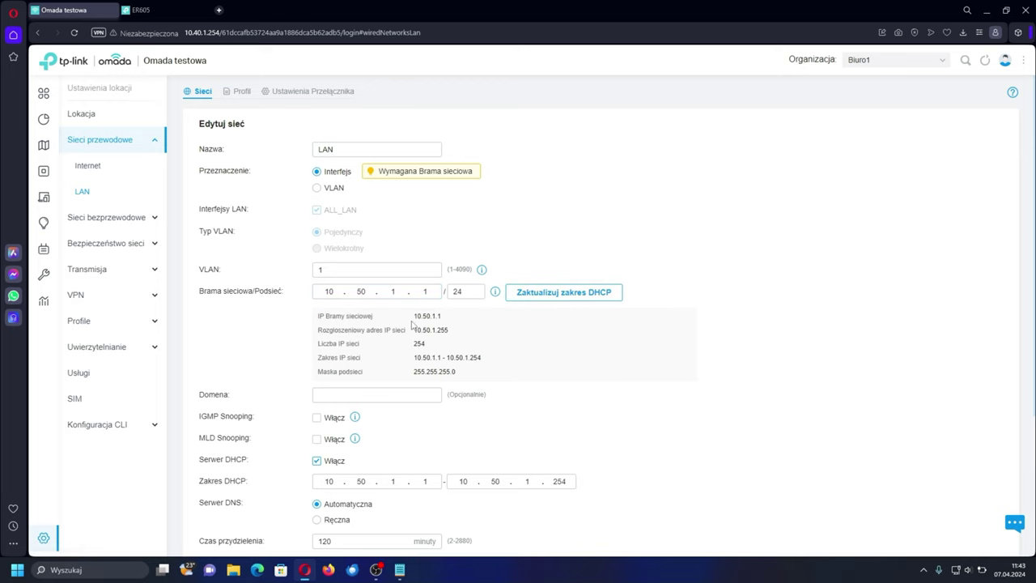
- Save the LAN network changes and acknowledge the notice
{"action": "scroll", "coordinate": [340, 348], "scroll_direction": "down", "scroll_amount": 3}
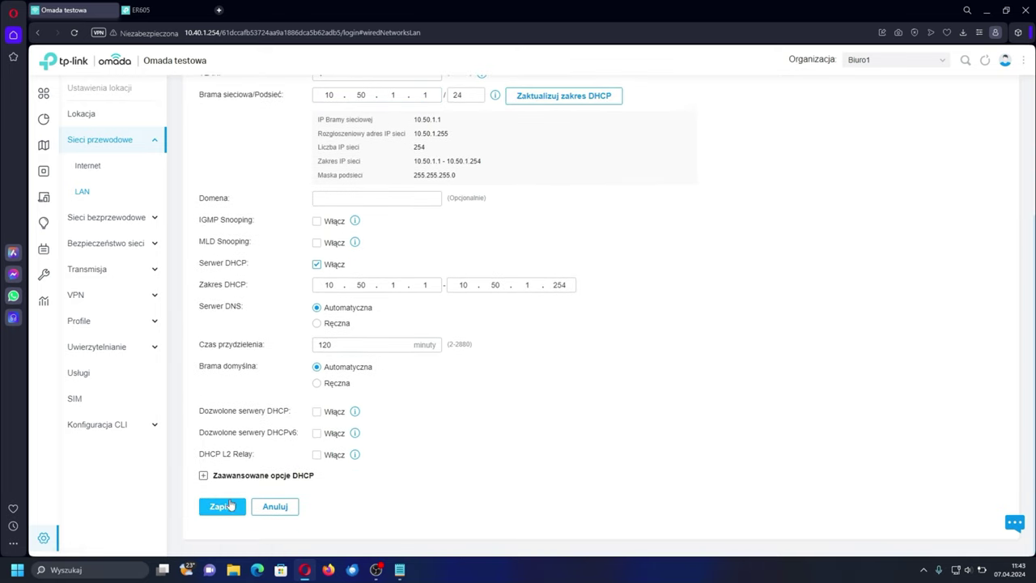
{"action": "left_click", "coordinate": [224, 505]}
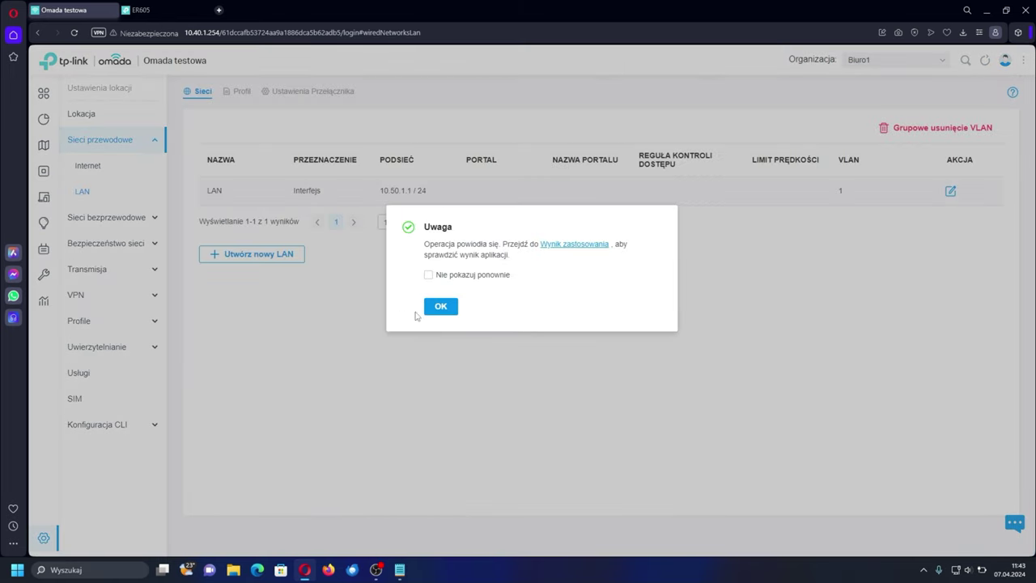
{"action": "left_click", "coordinate": [437, 305]}
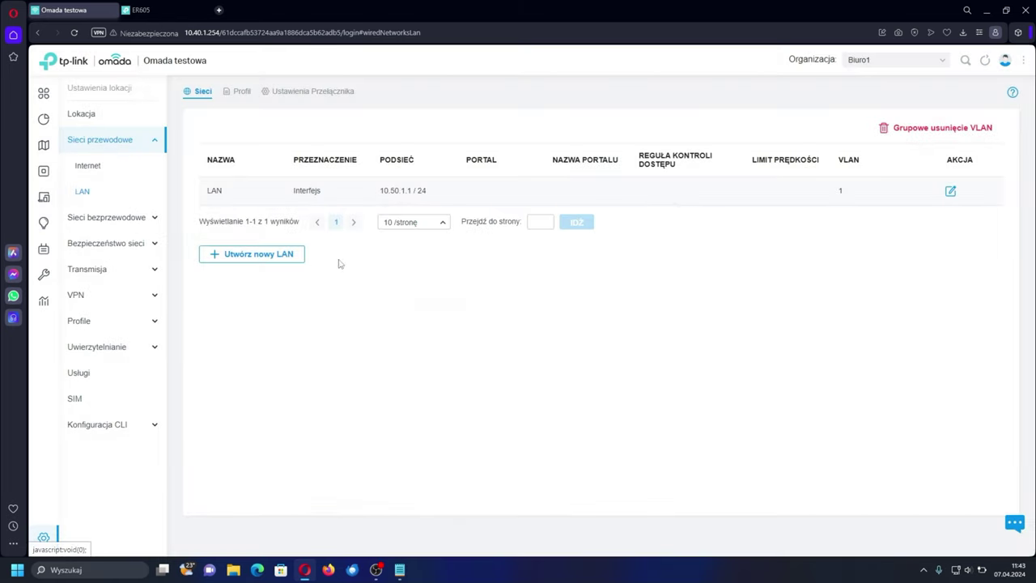
{"action": "left_click", "coordinate": [94, 174]}
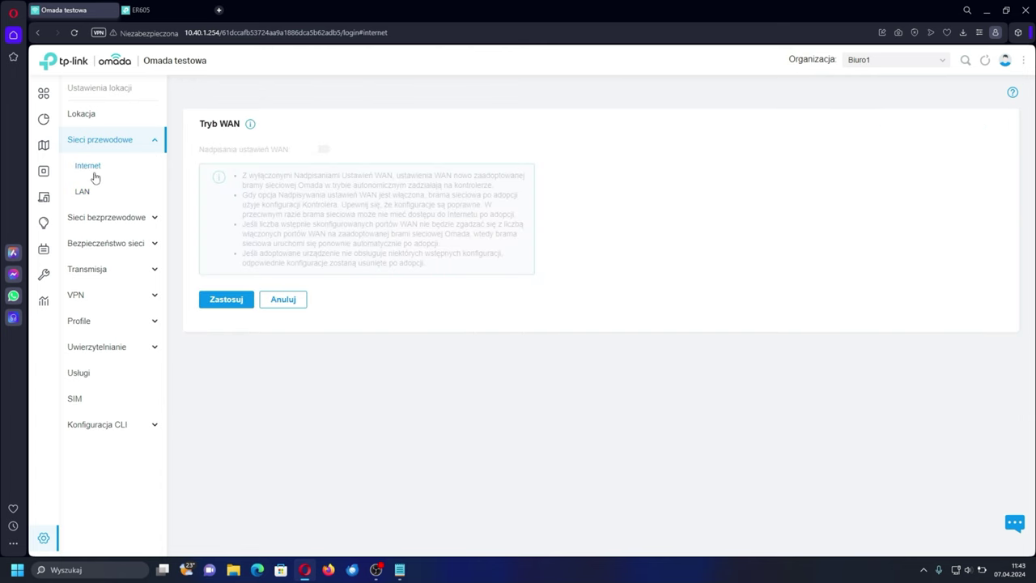
- Enable the WAN settings override for gateway model ER605 v2, copying current WAN settings, and apply
{"action": "left_click", "coordinate": [321, 151]}
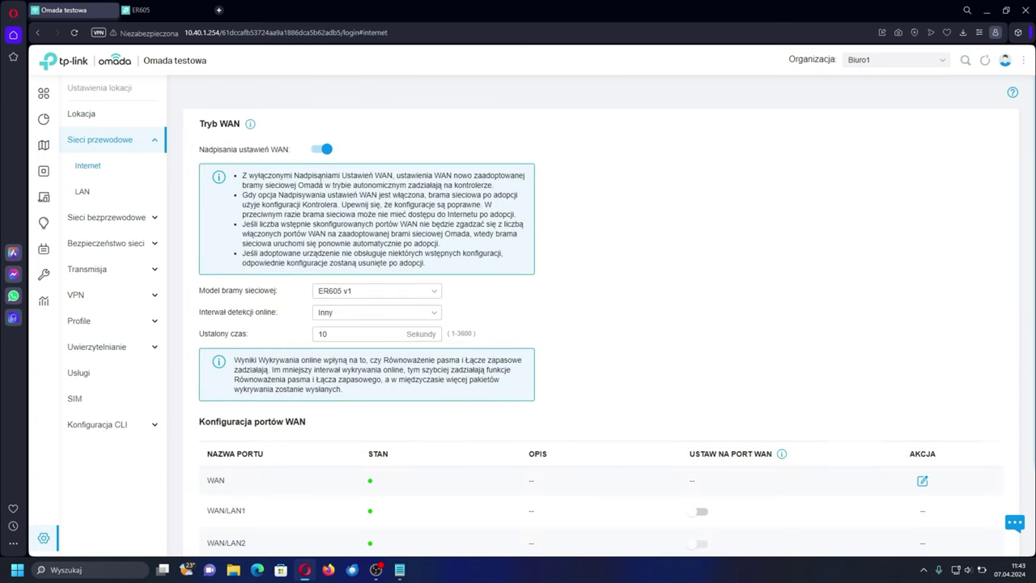
{"action": "left_click", "coordinate": [414, 293]}
{"action": "left_click", "coordinate": [362, 330]}
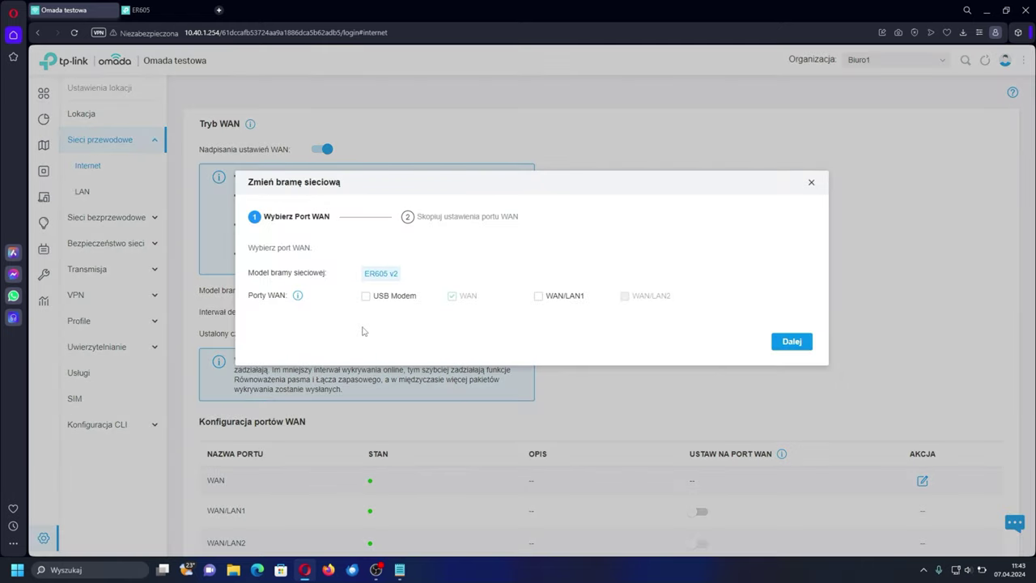
{"action": "left_click", "coordinate": [810, 346]}
{"action": "left_click", "coordinate": [797, 374]}
{"action": "left_click", "coordinate": [458, 316]}
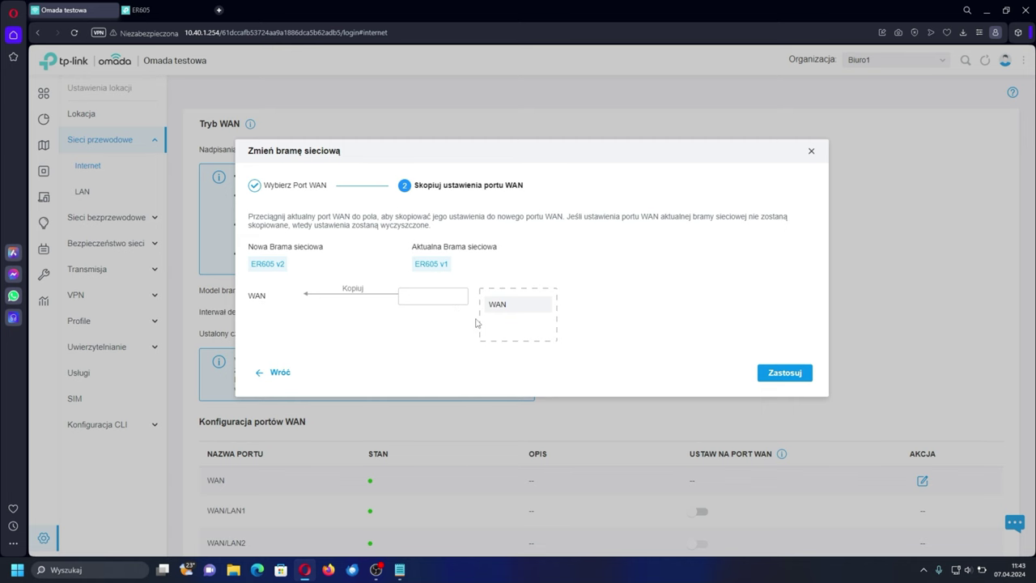
{"action": "left_click", "coordinate": [784, 372]}
{"action": "scroll", "coordinate": [670, 348], "scroll_direction": "down", "scroll_amount": 3}
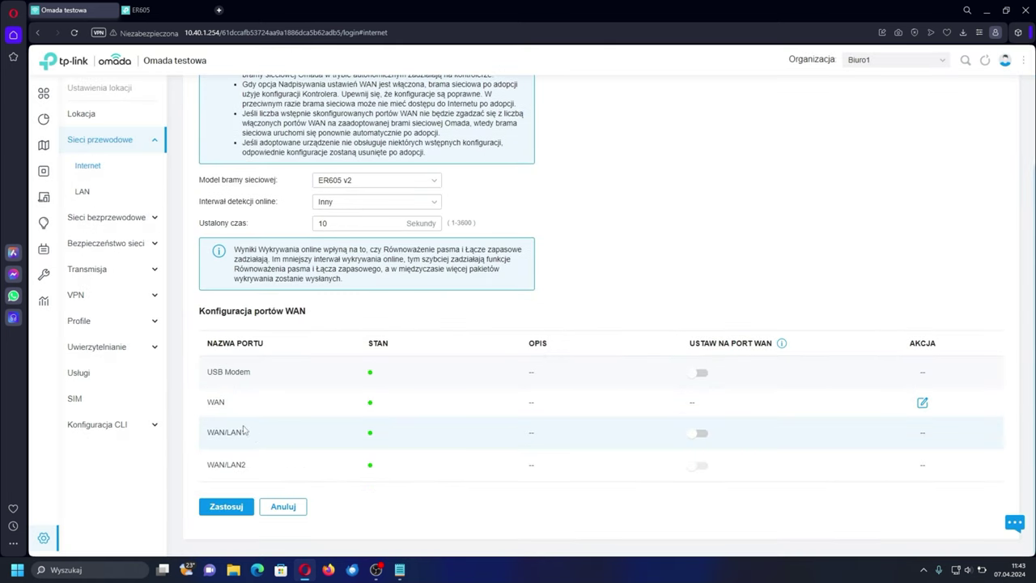
{"action": "left_click", "coordinate": [229, 508]}
{"action": "left_click", "coordinate": [439, 306]}
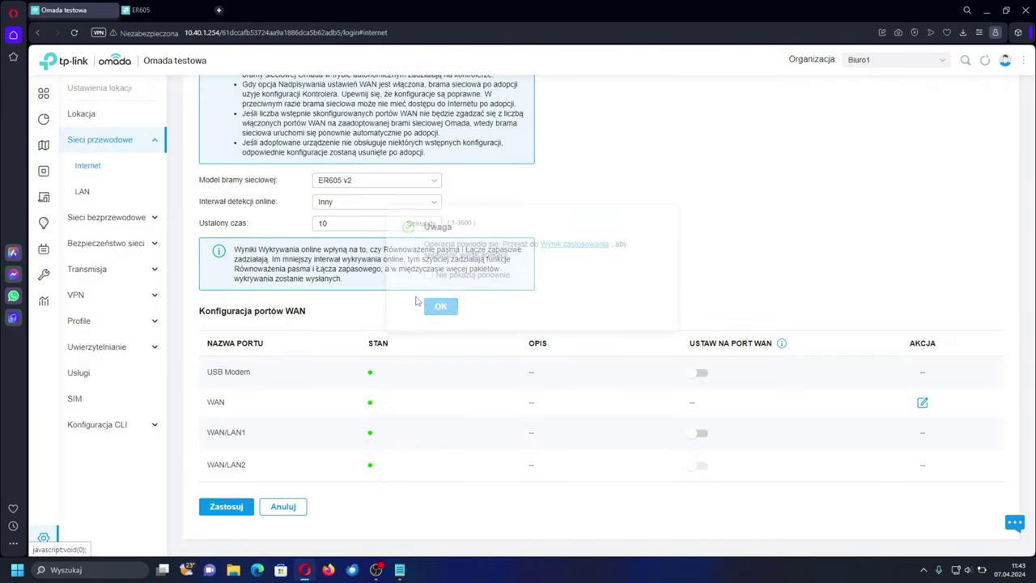
{"action": "left_click", "coordinate": [43, 171]}
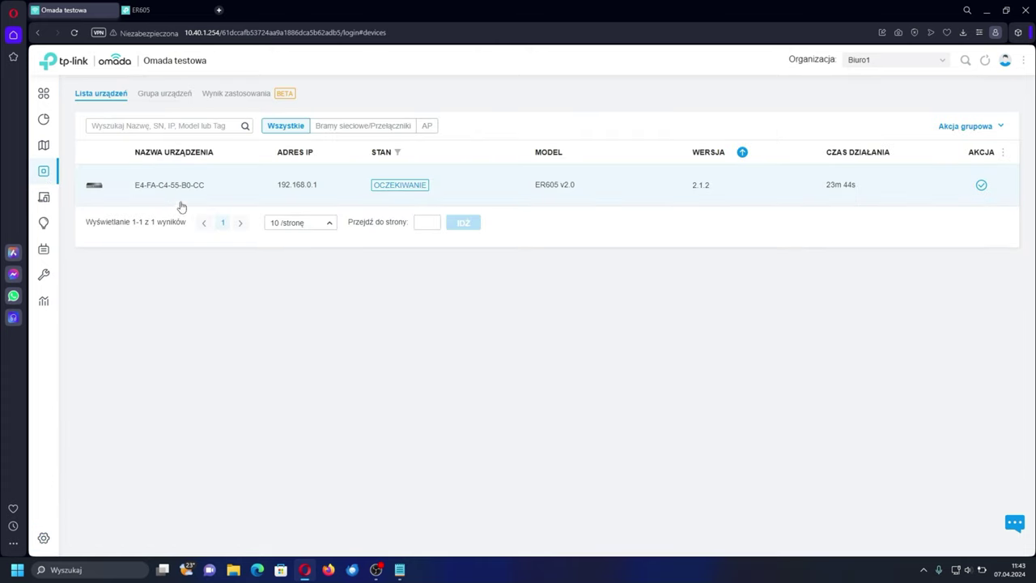
- Retry adopting the ER605 using the router's username and password
{"action": "left_click", "coordinate": [980, 186]}
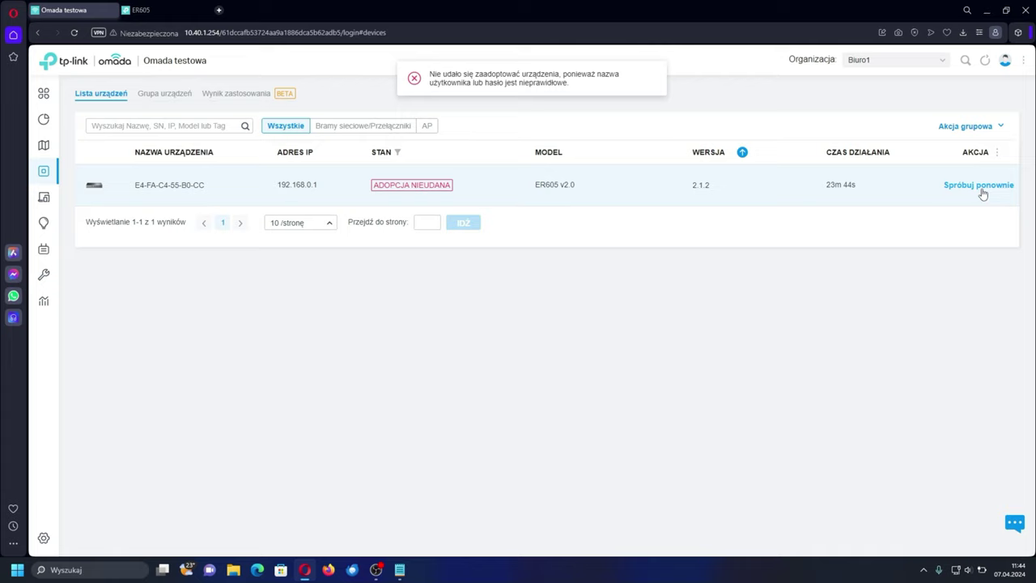
{"action": "left_click", "coordinate": [981, 186]}
{"action": "left_click", "coordinate": [512, 259]}
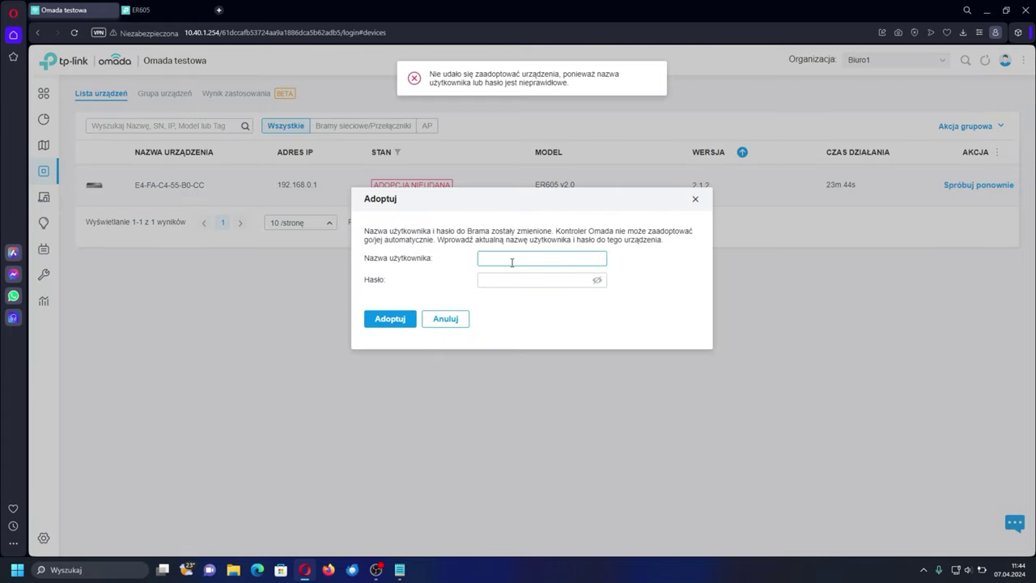
{"action": "key", "text": "Tab"}
{"action": "type", "text": "ad"}
{"action": "key", "text": "Return"}
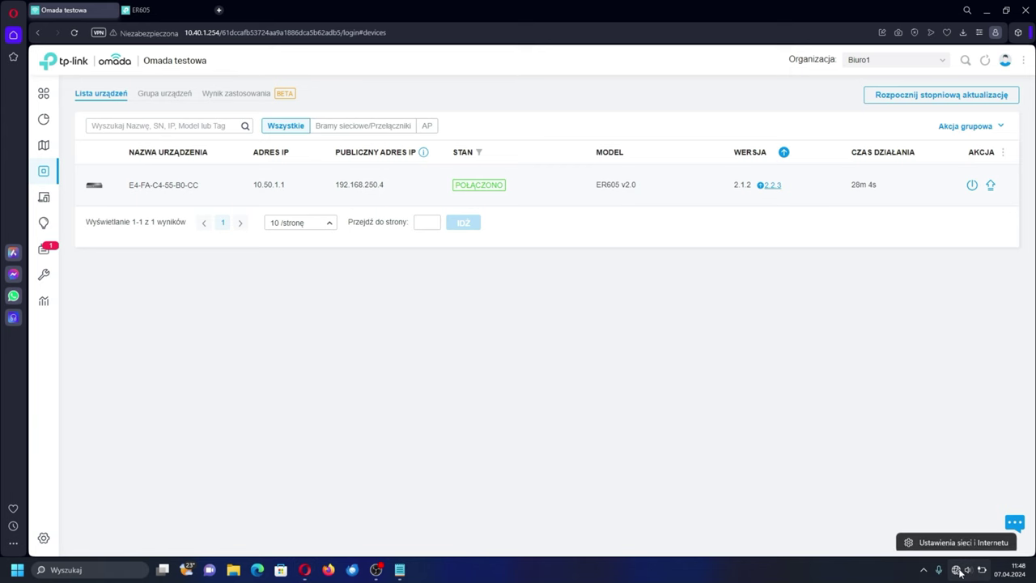
{"action": "key", "text": "super+i"}
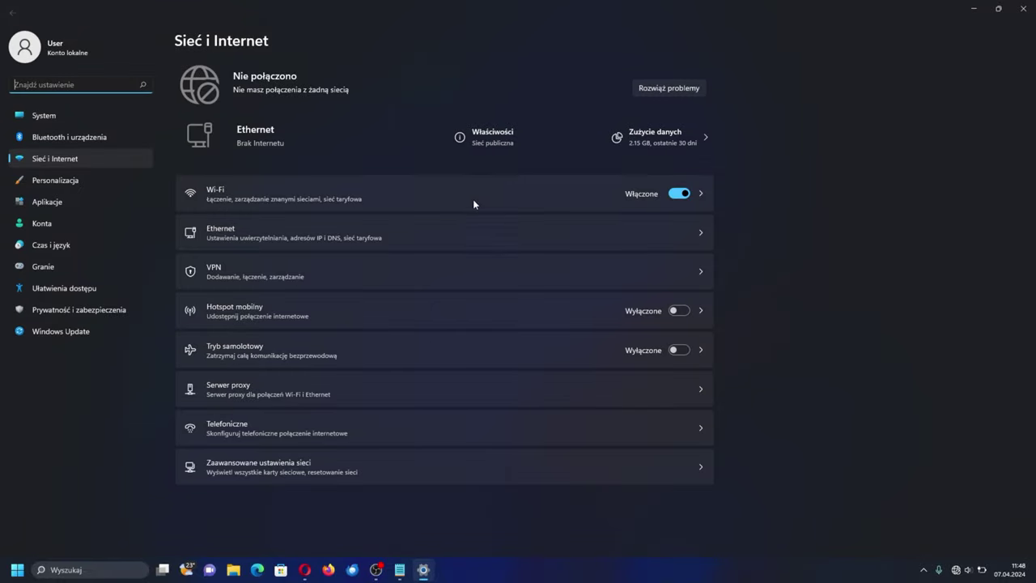
{"action": "left_click", "coordinate": [486, 89]}
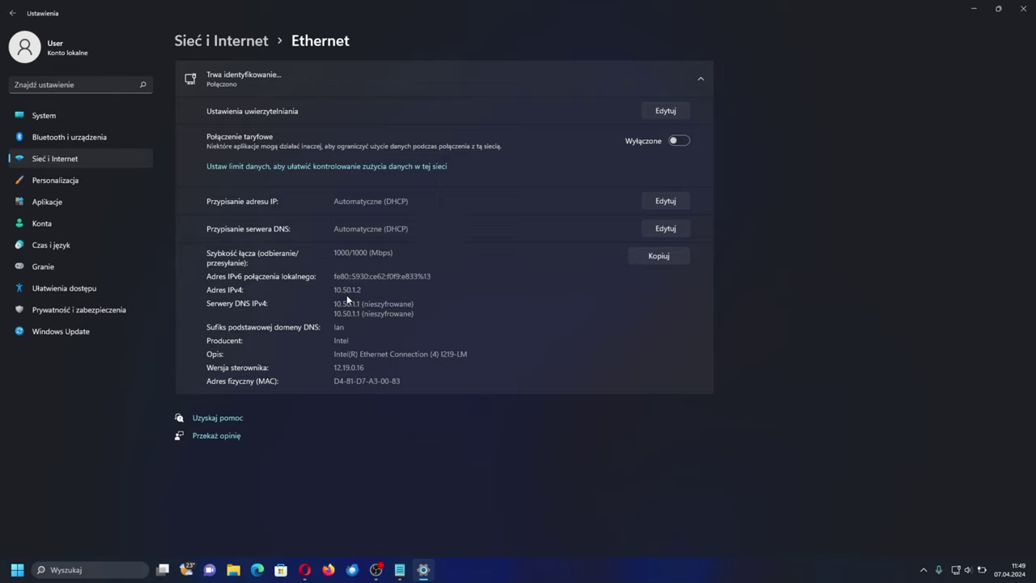
{"action": "double_click", "coordinate": [348, 289]}
{"action": "left_click", "coordinate": [1023, 8]}
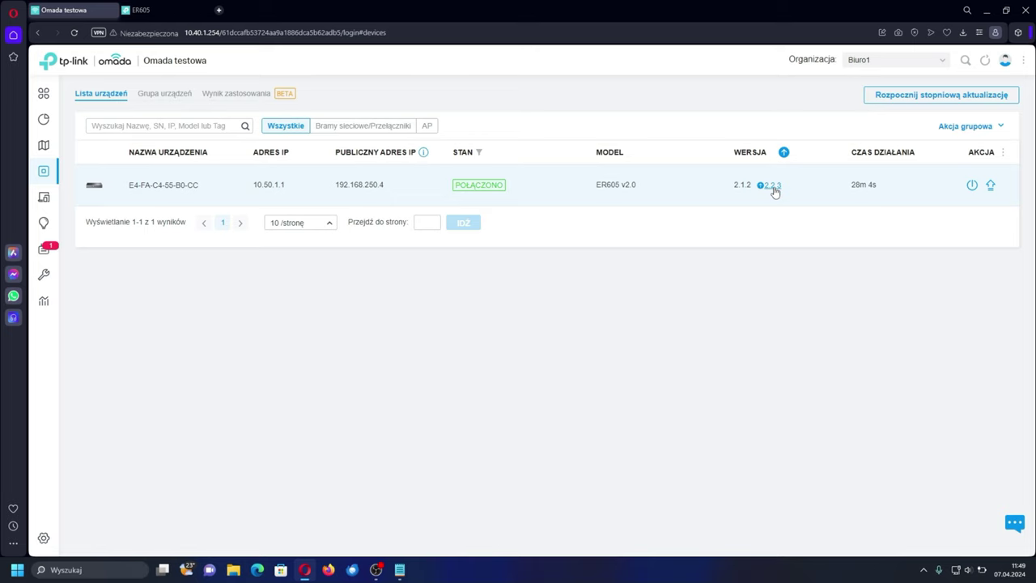
- Launch and confirm the ER605 firmware upgrade to 2.2.3, then highlight the HTTPS port in the failure message
{"action": "left_click", "coordinate": [773, 186]}
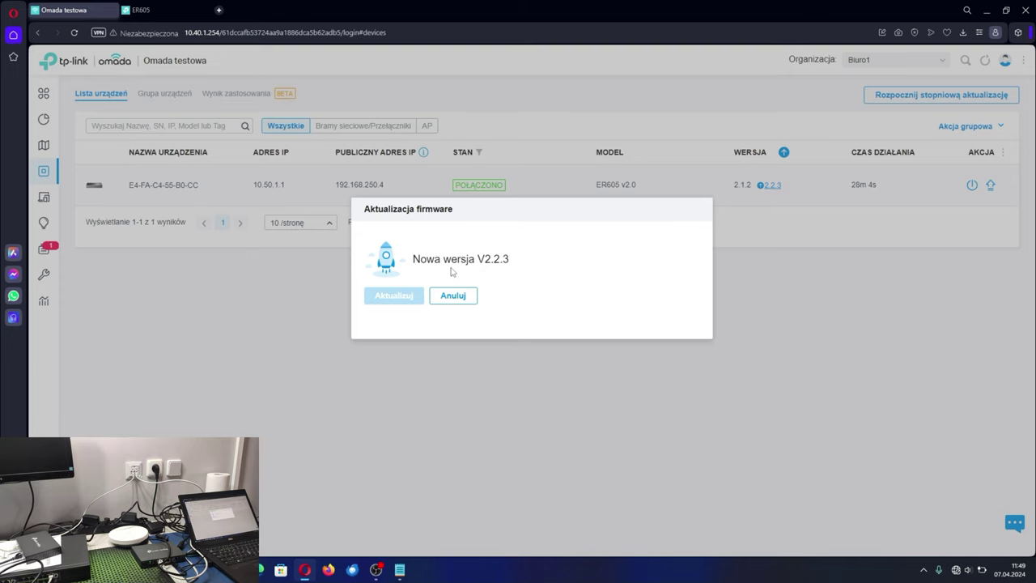
{"action": "left_click", "coordinate": [461, 296]}
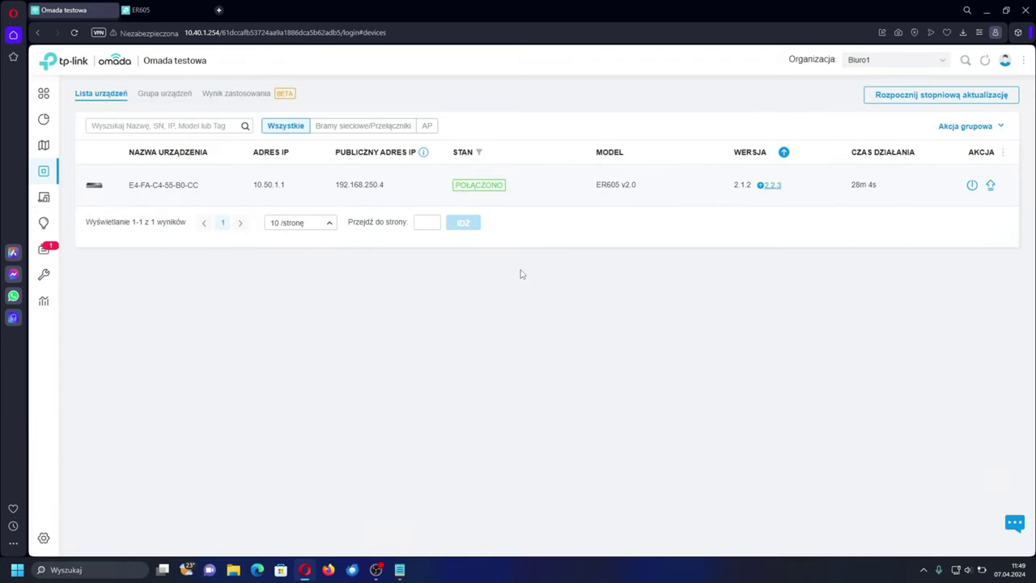
{"action": "left_click", "coordinate": [769, 185]}
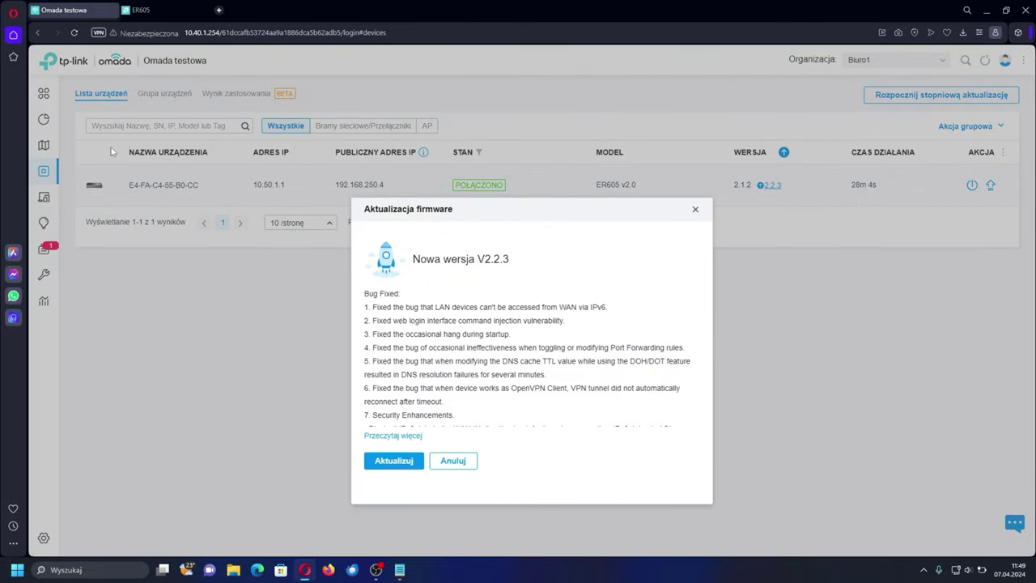
{"action": "left_click", "coordinate": [391, 472]}
{"action": "left_click", "coordinate": [437, 296]}
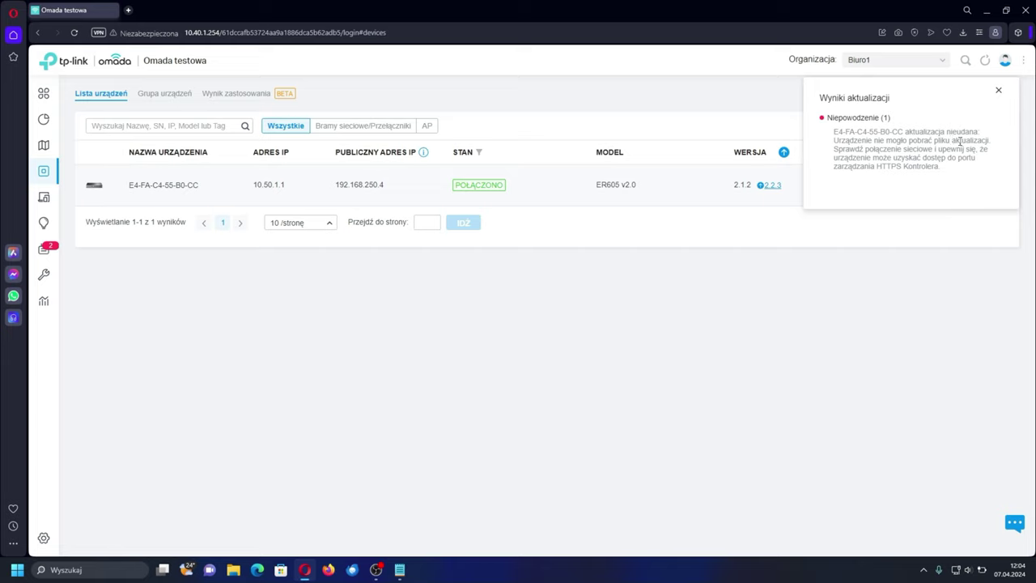
{"action": "left_click_drag", "start_coordinate": [836, 167], "coordinate": [900, 167]}
- Dismiss the update results and switch the organization to Globalny
{"action": "left_click", "coordinate": [913, 167]}
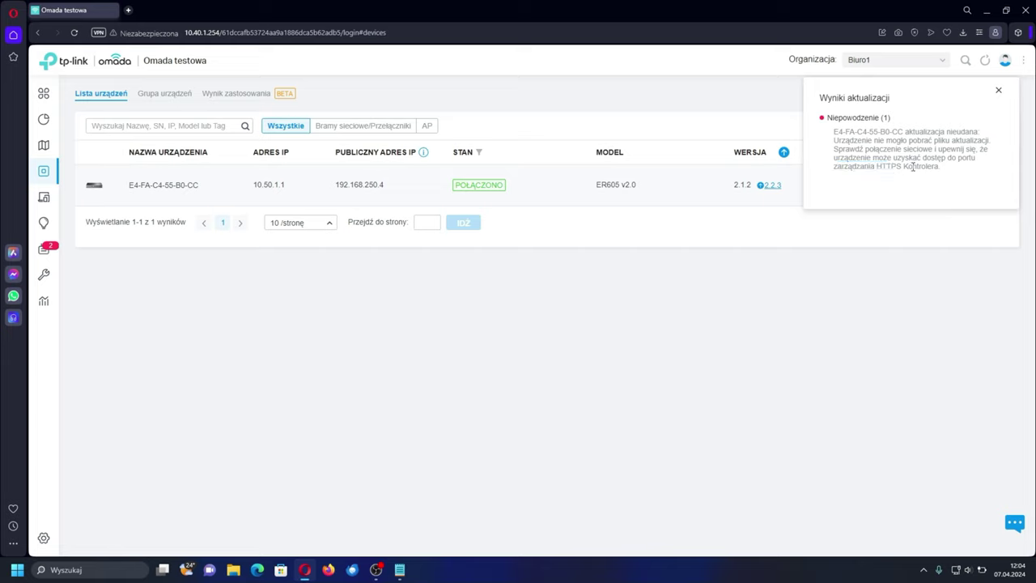
{"action": "left_click", "coordinate": [997, 91]}
{"action": "left_click", "coordinate": [871, 65]}
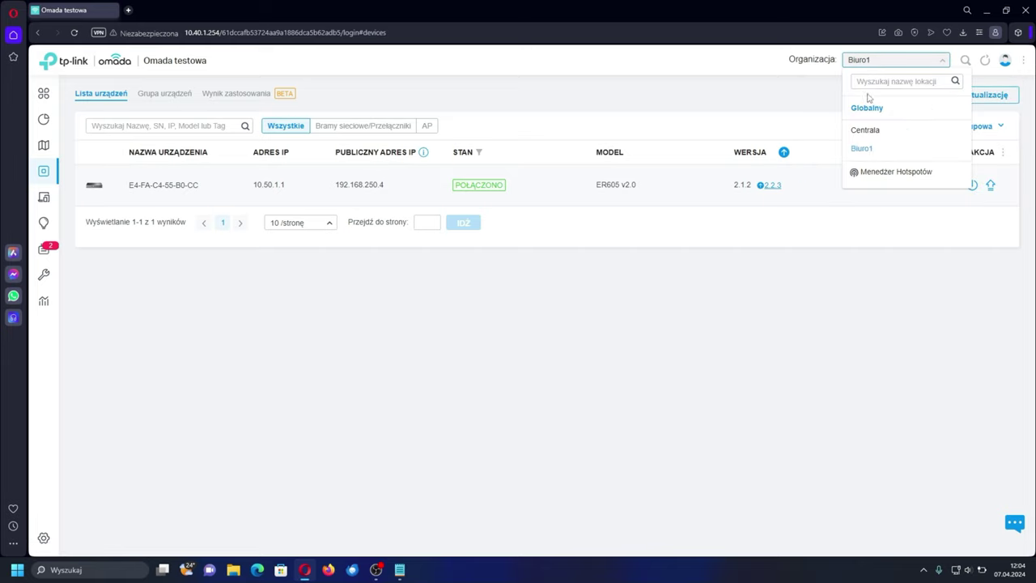
{"action": "left_click", "coordinate": [867, 111]}
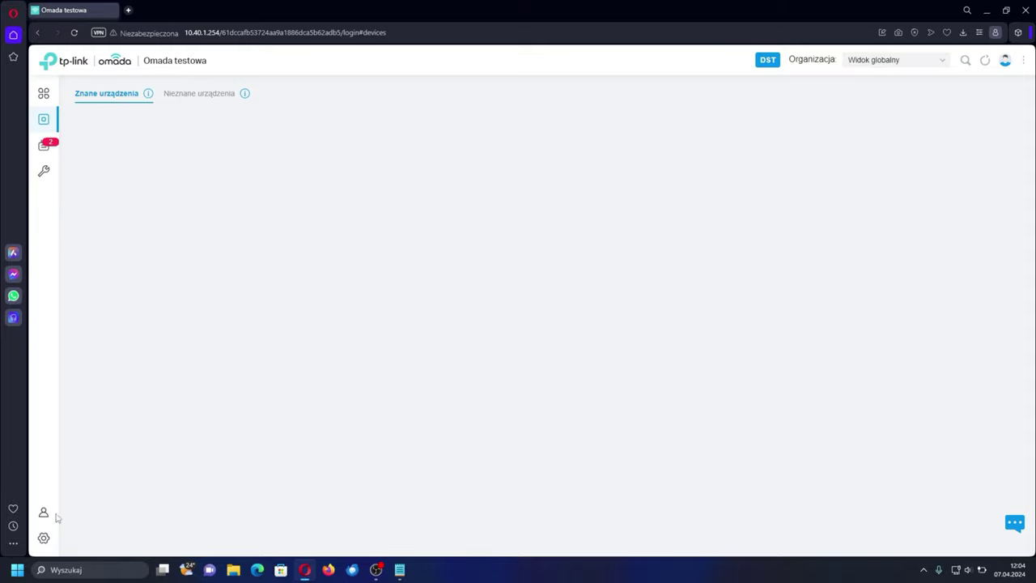
- In the controller settings under Konfiguracja dostępu, select the HTTPS management port value 443
{"action": "left_click", "coordinate": [44, 539]}
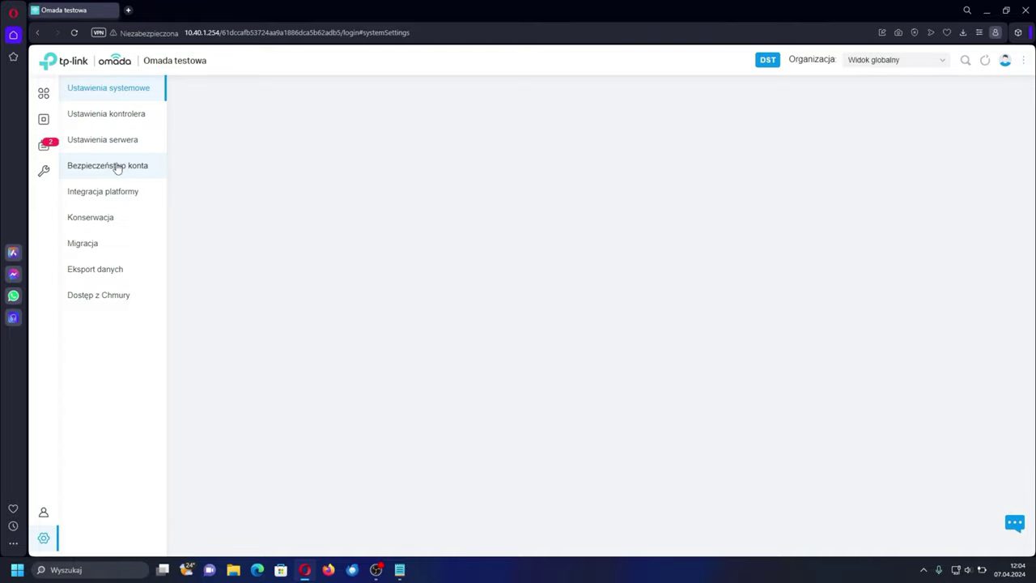
{"action": "scroll", "coordinate": [395, 231], "scroll_direction": "down", "scroll_amount": 4}
{"action": "scroll", "coordinate": [394, 231], "scroll_direction": "down", "scroll_amount": 5}
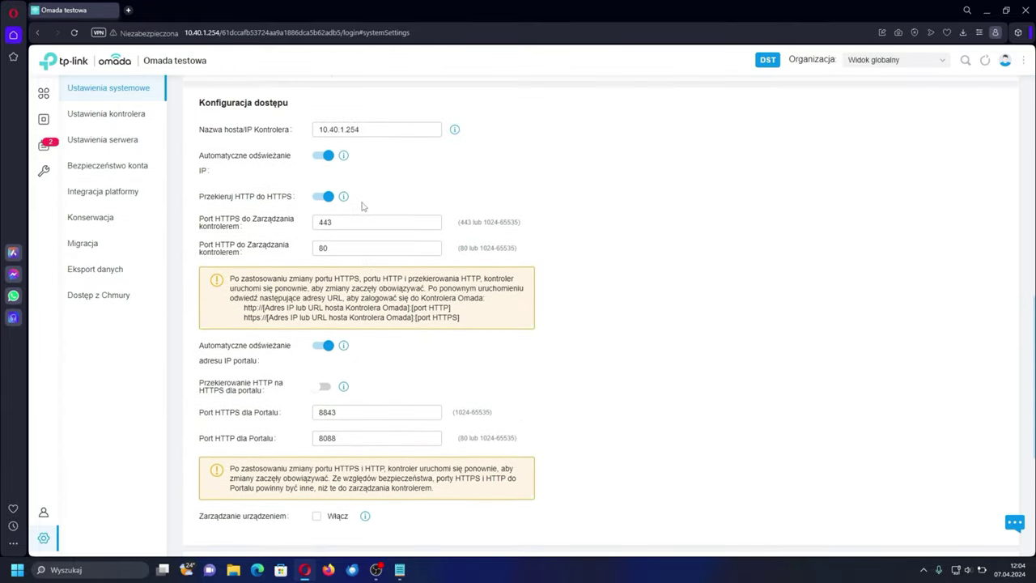
{"action": "double_click", "coordinate": [364, 221]}
{"action": "left_click_drag", "start_coordinate": [200, 220], "coordinate": [245, 229]}
{"action": "left_click", "coordinate": [328, 222]}
{"action": "double_click", "coordinate": [323, 222]}
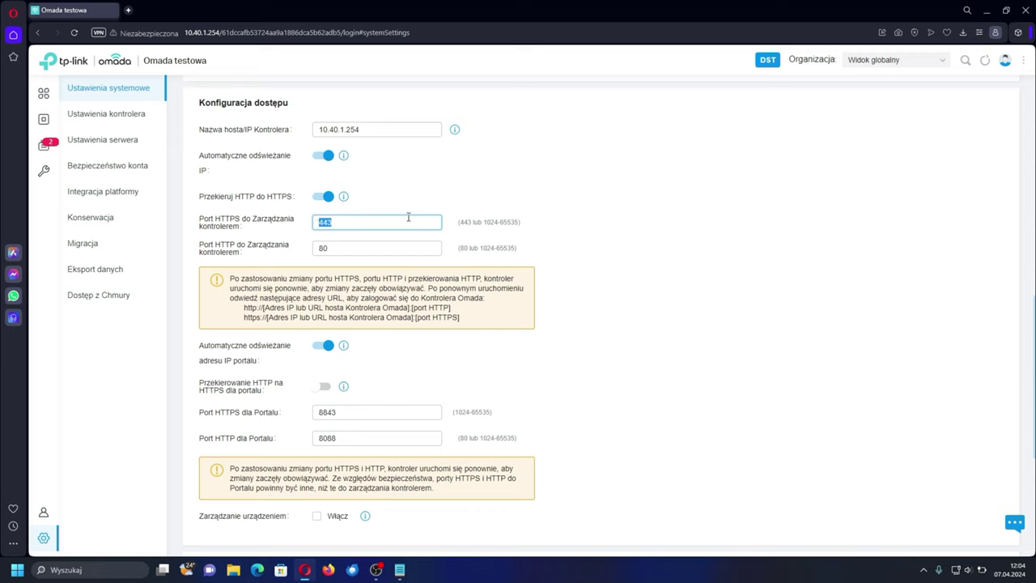
{"action": "left_click_drag", "start_coordinate": [389, 220], "coordinate": [301, 229]}
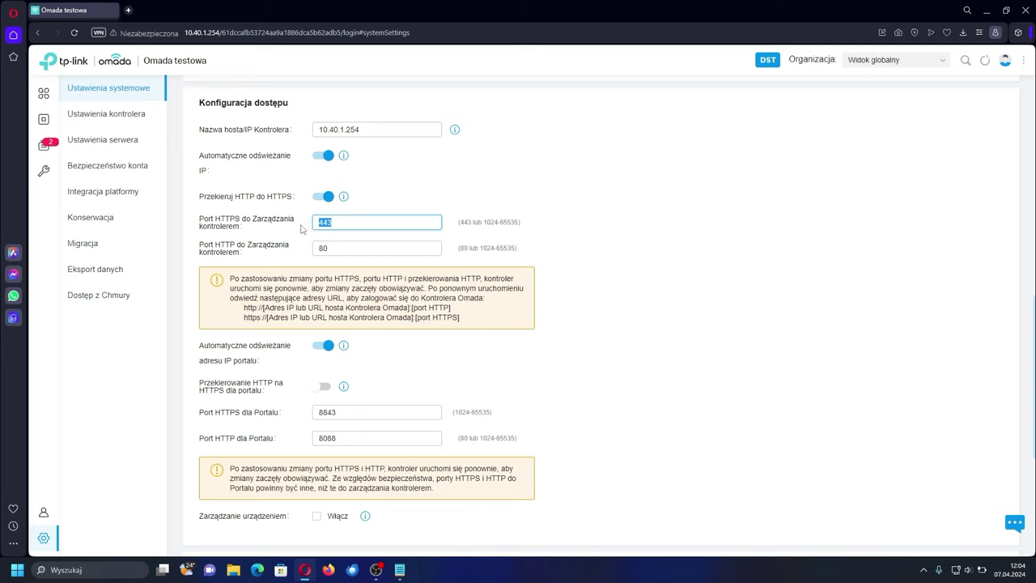